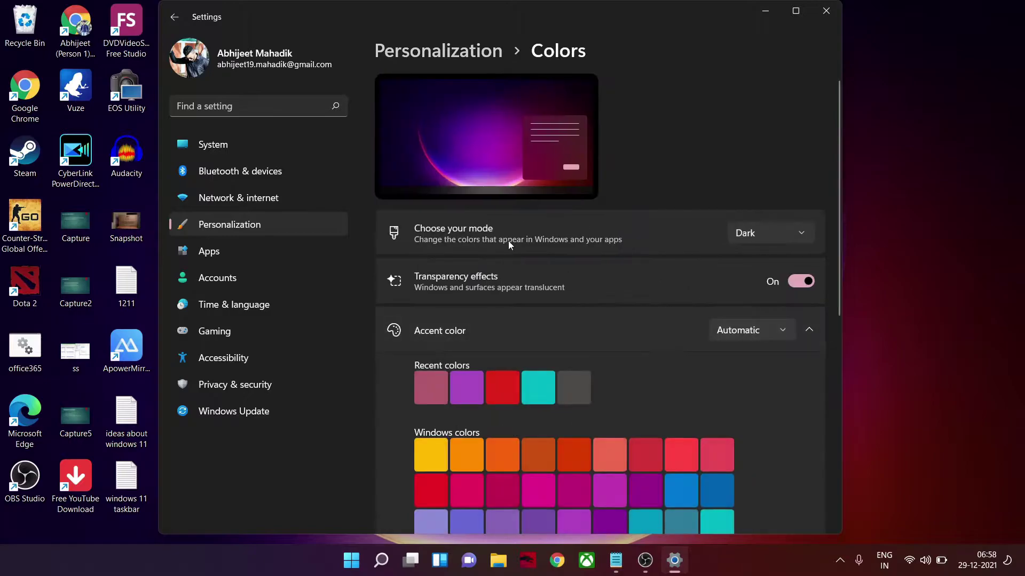
# Switch the Windows color mode to Light and back to Dark
pyautogui.click(773, 230)
pyautogui.click(772, 209)
pyautogui.click(772, 238)
pyautogui.click(770, 265)
# Turn transparency effects off and back on, and look over the accent color options
pyautogui.click(798, 281)
pyautogui.click(795, 282)
pyautogui.scroll(-5, 748, 260)
pyautogui.scroll(2, 580, 232)
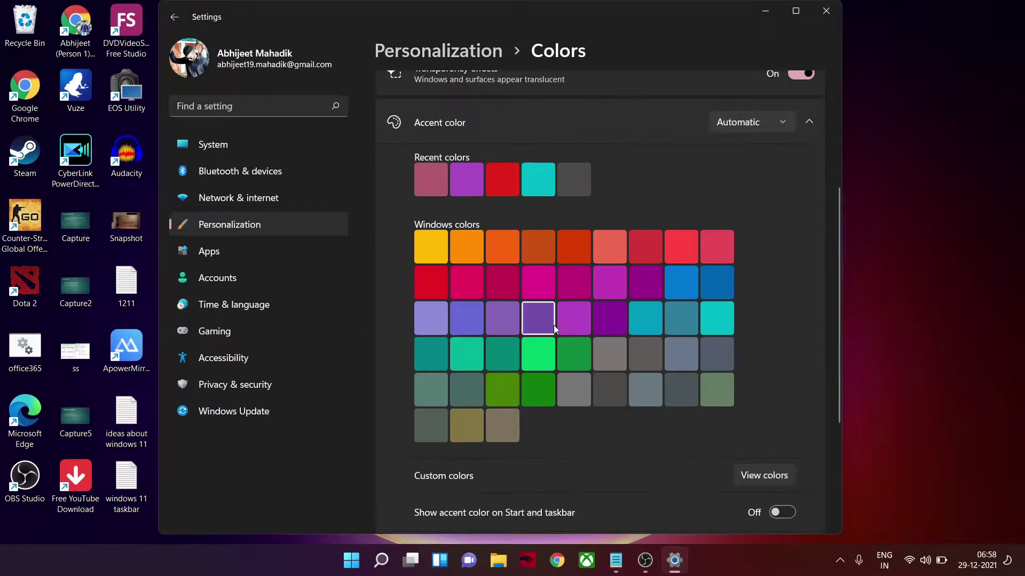
pyautogui.scroll(-3, 640, 341)
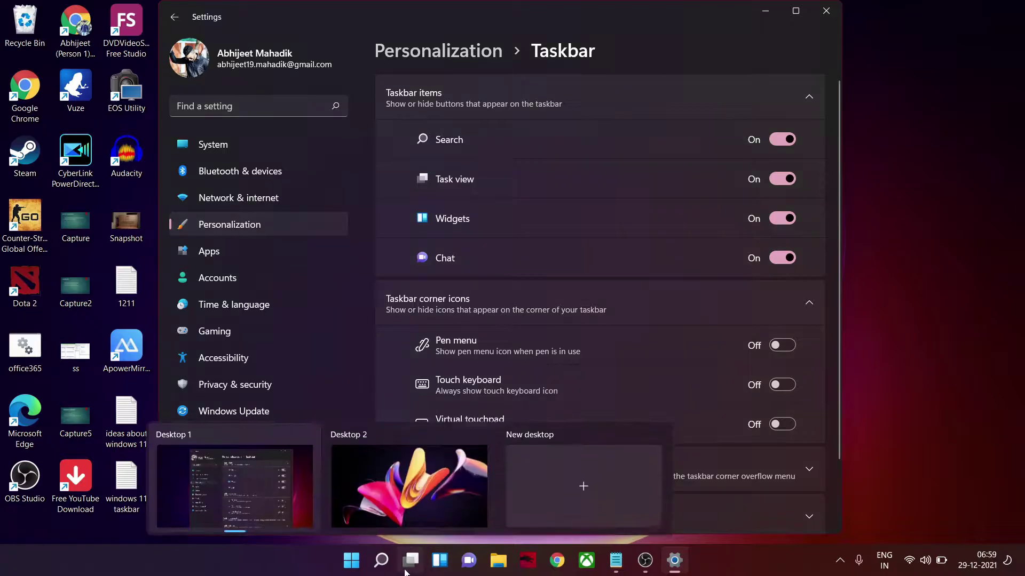
# Hide Search, Task view, Widgets and Chat from the taskbar
pyautogui.click(782, 139)
pyautogui.click(783, 178)
pyautogui.click(782, 218)
pyautogui.click(782, 258)
# Expand the taskbar corner overflow and taskbar behaviors settings
pyautogui.scroll(-3, 688, 236)
pyautogui.click(689, 389)
pyautogui.scroll(-5, 688, 320)
pyautogui.click(787, 430)
pyautogui.scroll(-4, 487, 283)
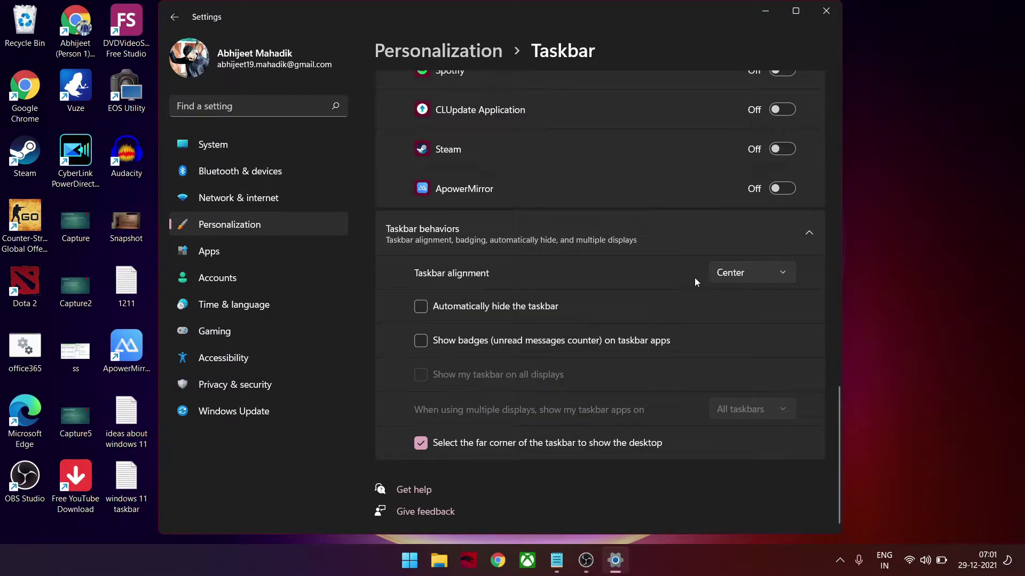
# Set the taskbar alignment to Left and back to Center, and turn automatic taskbar hiding on and off
pyautogui.click(749, 277)
pyautogui.click(747, 249)
pyautogui.click(758, 273)
pyautogui.click(755, 299)
pyautogui.click(427, 307)
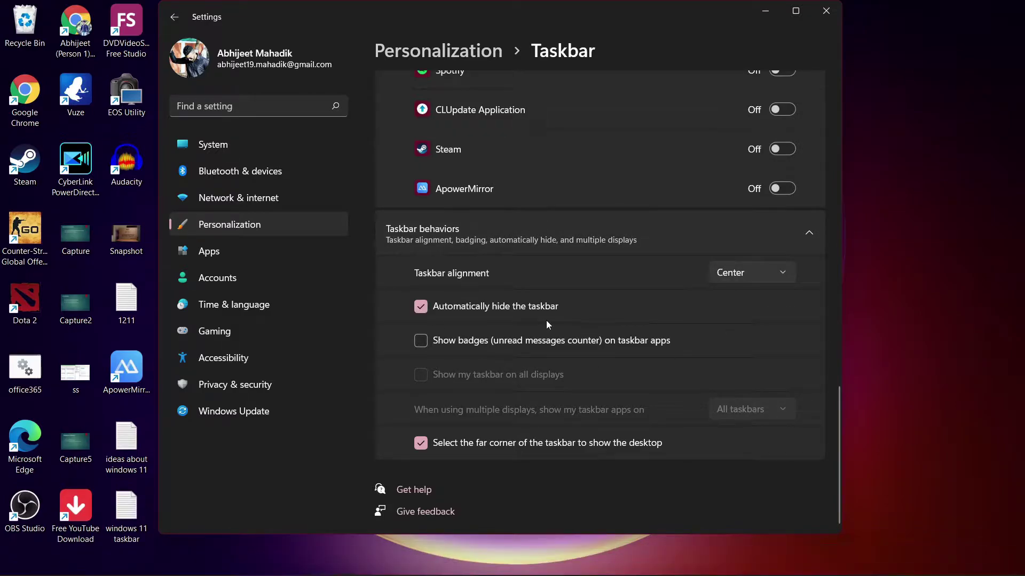
pyautogui.click(483, 306)
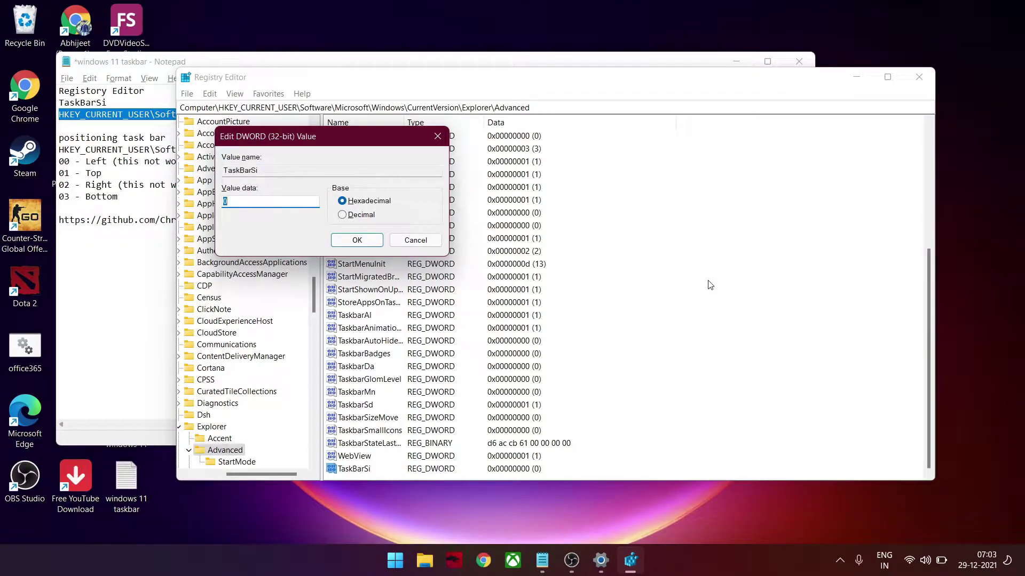
# Confirm the TaskBarSi DWORD with value data 0 and minimize Registry Editor and Notepad
pyautogui.click(357, 240)
pyautogui.click(856, 77)
pyautogui.click(737, 68)
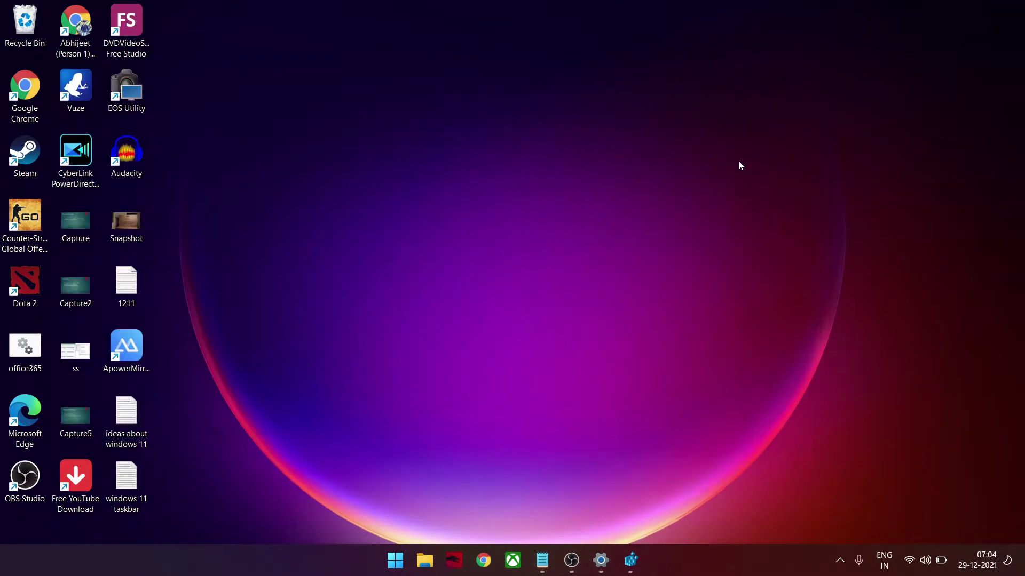
# Switch to Task Manager and restart Windows Explorer to apply the new taskbar size
pyautogui.hotkey('ctrl', 'shift', 'Escape')
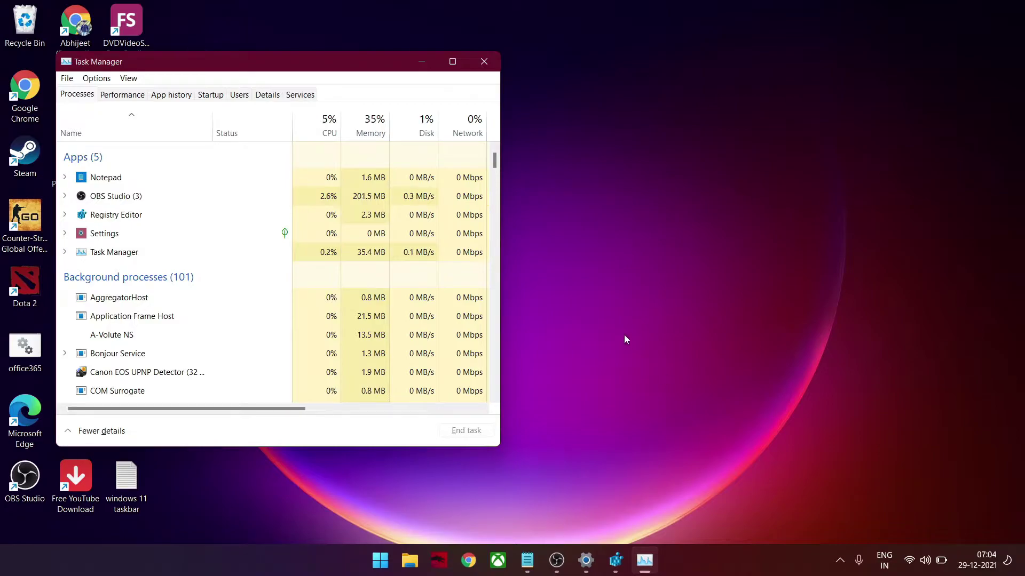
pyautogui.press('super+e')
pyautogui.click(119, 271)
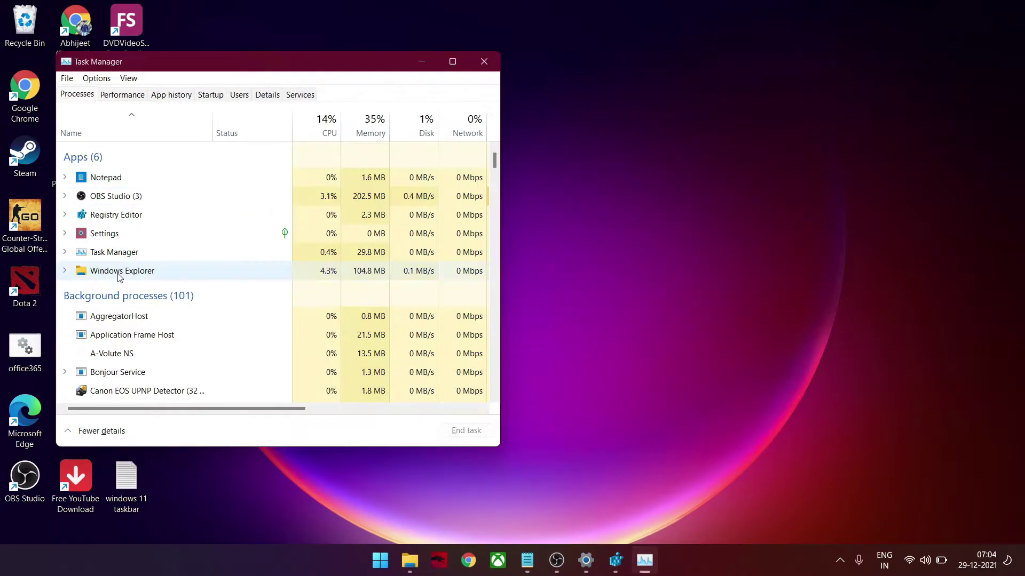
pyautogui.press('Delete')
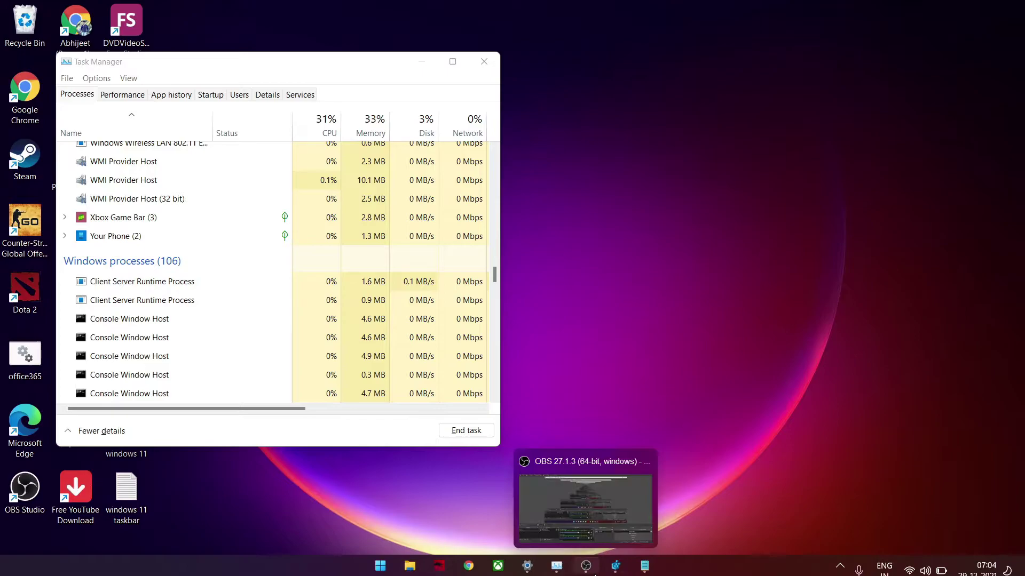
# Copy the taskbar positioning registry path from the Notepad notes and go to its StuckRects3 key in Registry Editor
pyautogui.click(644, 566)
pyautogui.hotkey('shift', 'Home')
pyautogui.hotkey('ctrl', 'c')
pyautogui.click(615, 565)
pyautogui.click(550, 110)
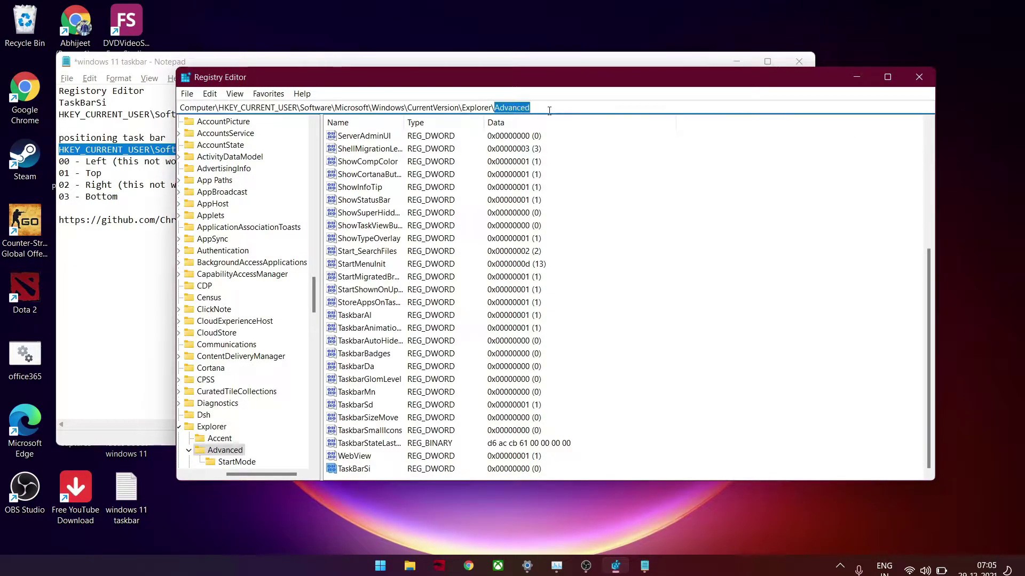
pyautogui.hotkey('ctrl', 'v')
pyautogui.press('Return')
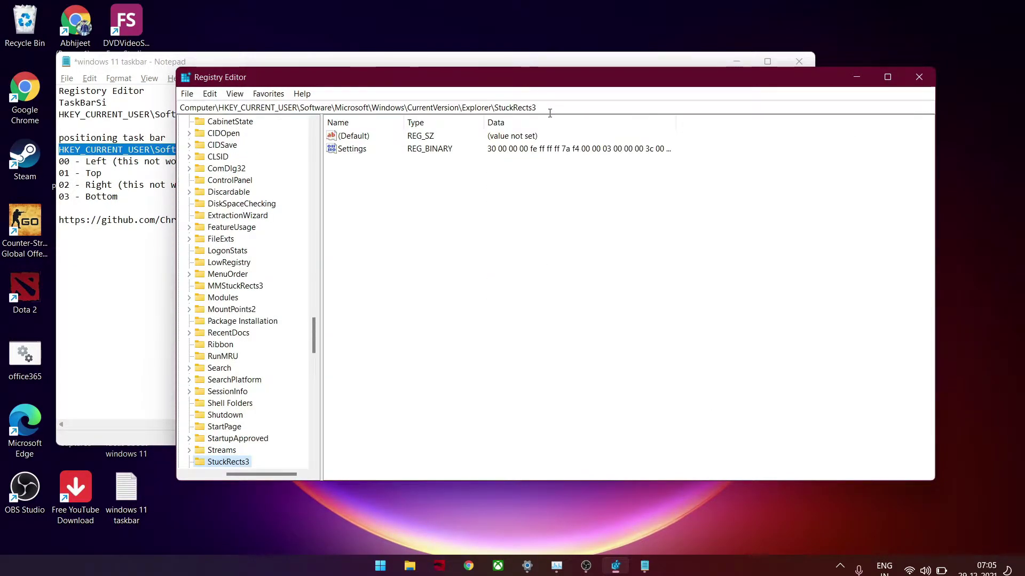
# Set the fifth byte in row 00000008 of the StuckRects3 Settings binary value to 01
pyautogui.doubleClick(341, 151)
pyautogui.doubleClick(405, 210)
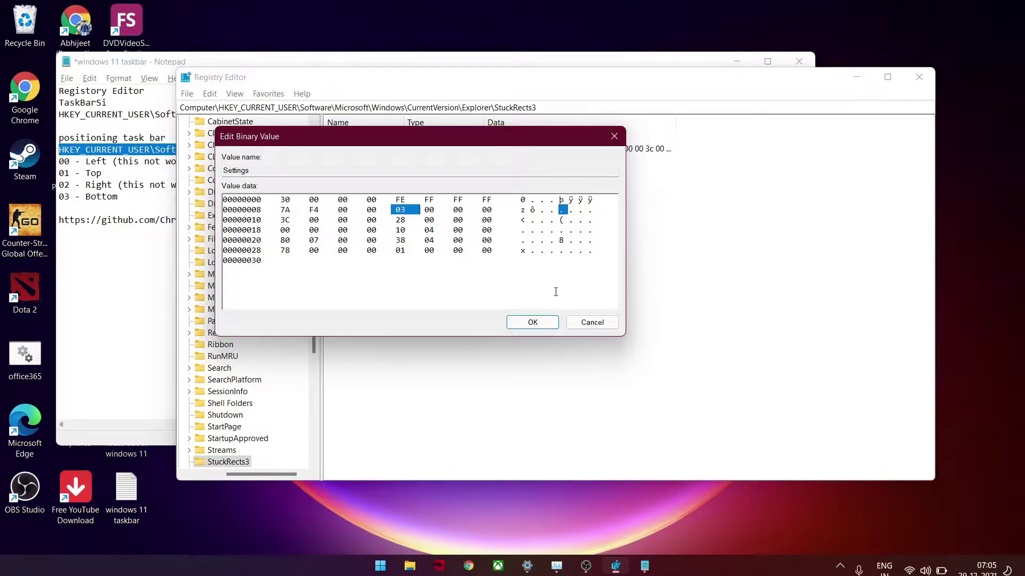
pyautogui.write('01')
pyautogui.click(533, 323)
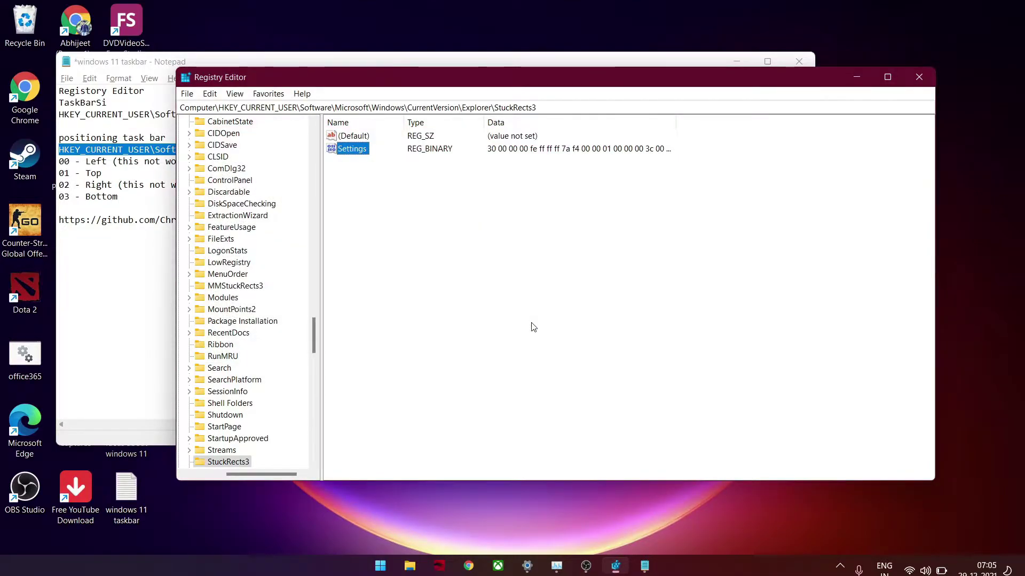
# Restart Windows Explorer from Task Manager to move the taskbar to the top, and show the desktop
pyautogui.click(557, 566)
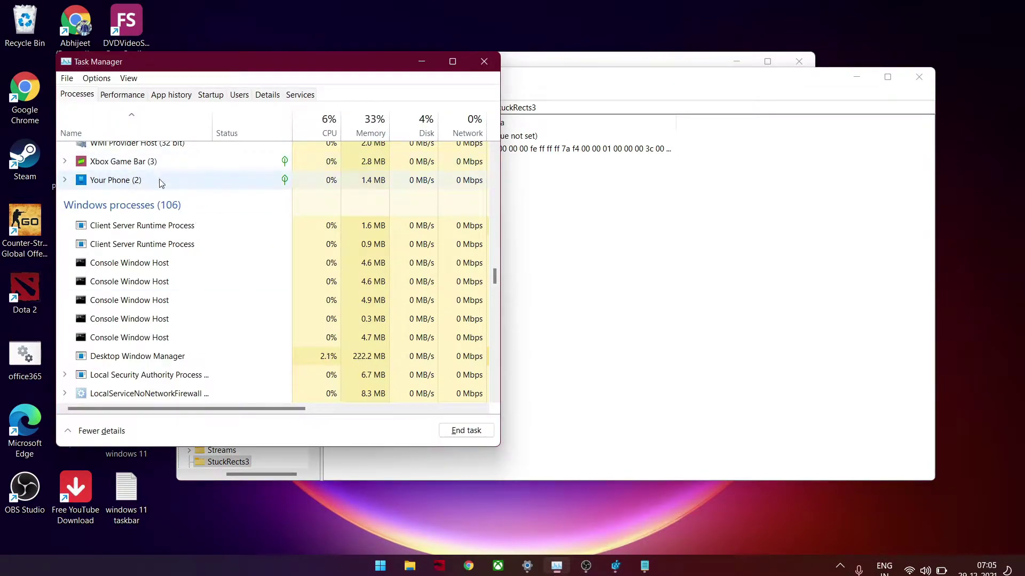
pyautogui.press('super')
pyautogui.click(410, 565)
pyautogui.click(556, 565)
pyautogui.rightClick(139, 274)
pyautogui.click(182, 296)
pyautogui.press('super+d')
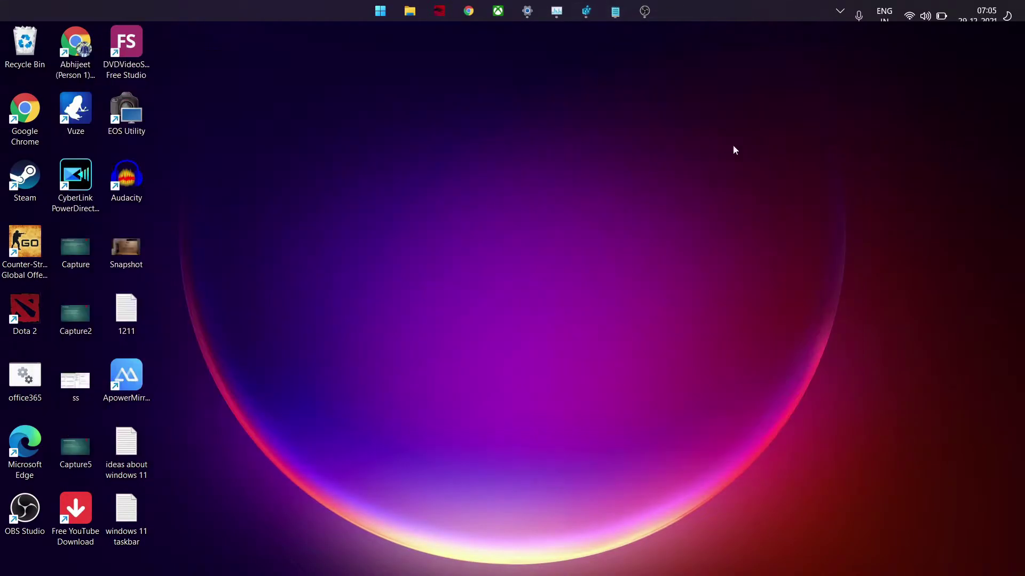
# Launch the TaskbarXI Configurator application from the Release folder in Downloads
pyautogui.press('super+d')
pyautogui.scroll(2, 597, 318)
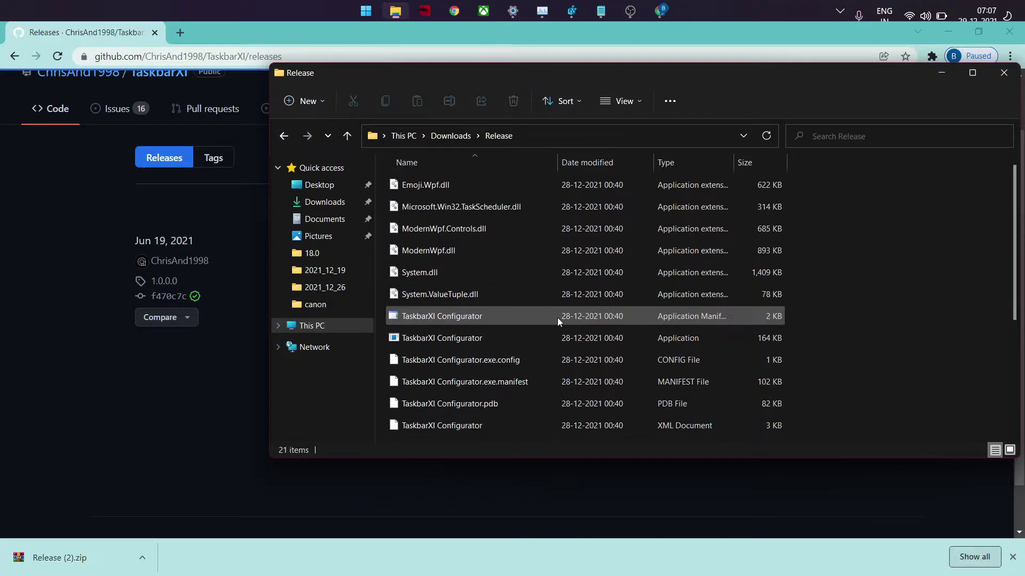
pyautogui.click(544, 340)
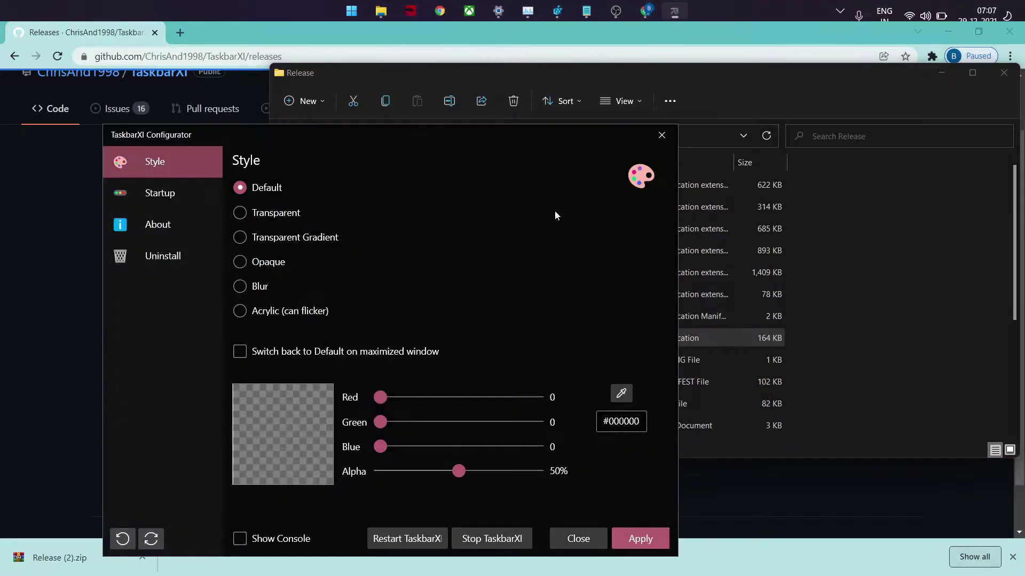
# Apply the Transparent taskbar style in TaskbarXI Configurator and minimize the open windows to reveal the desktop
pyautogui.click(240, 213)
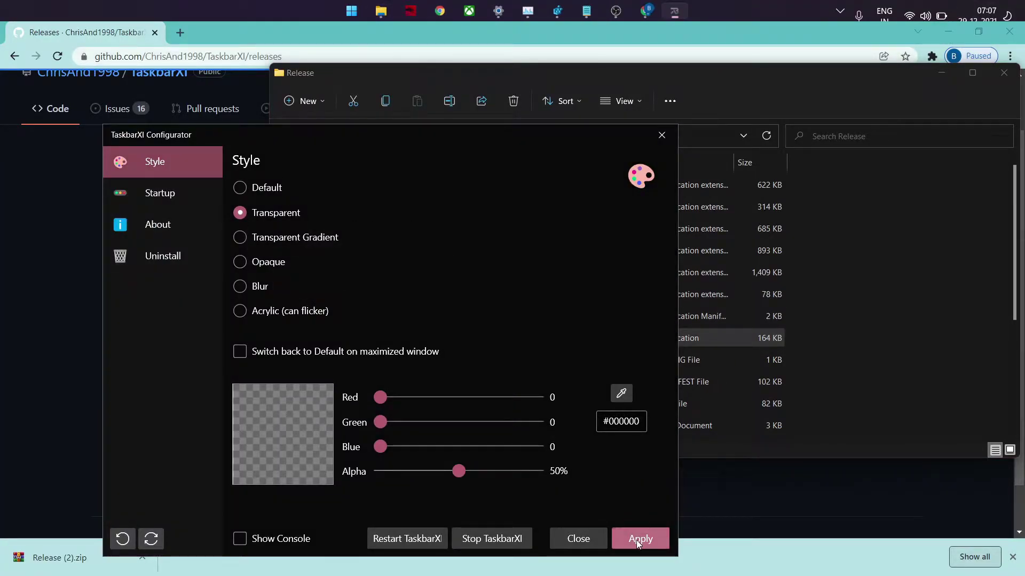
pyautogui.click(639, 539)
pyautogui.click(948, 31)
pyautogui.click(942, 73)
pyautogui.click(735, 63)
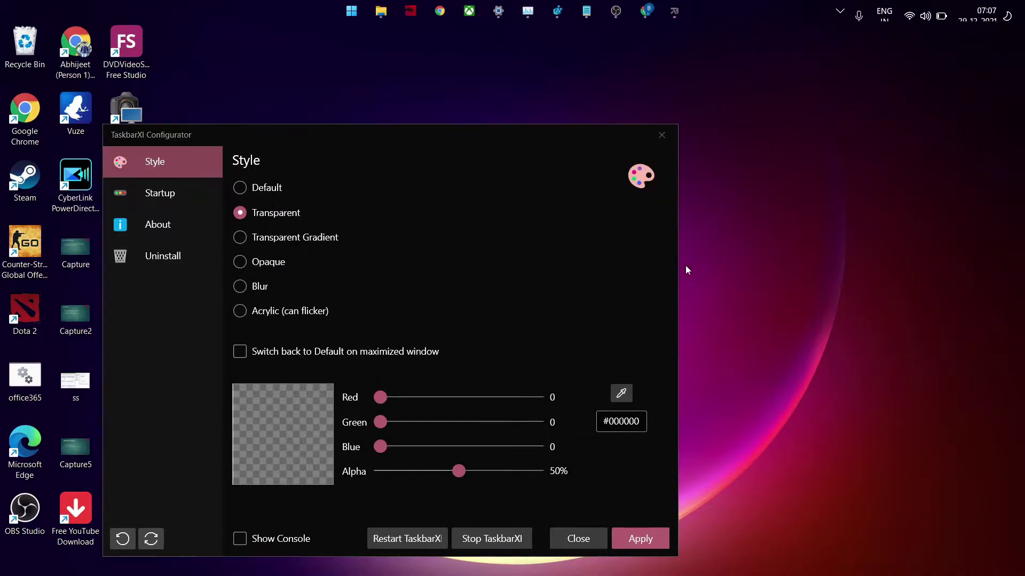
pyautogui.press('super+d')
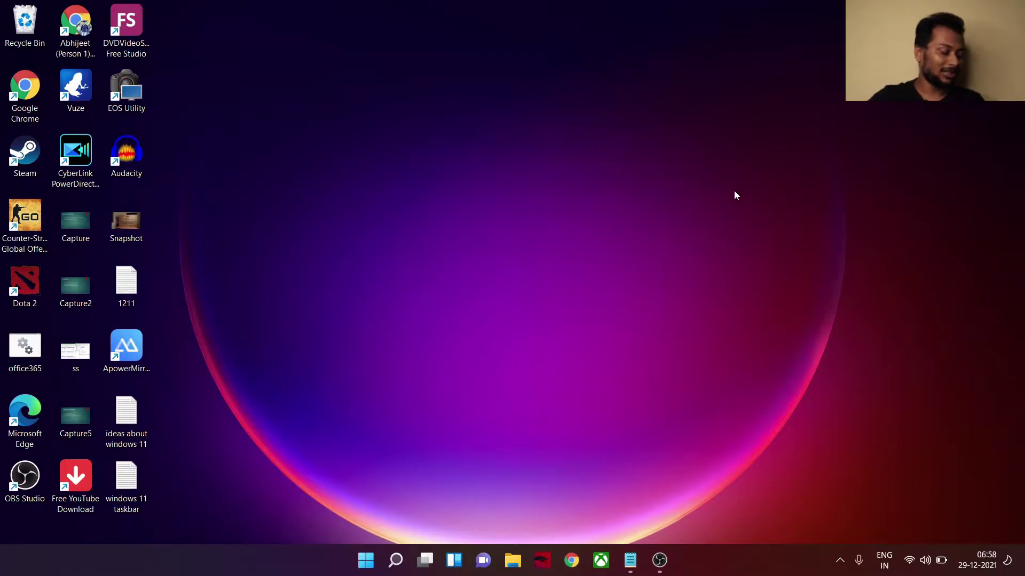
# Open Windows Settings and go to the Colors page under Personalization
pyautogui.press('super')
pyautogui.write('s')
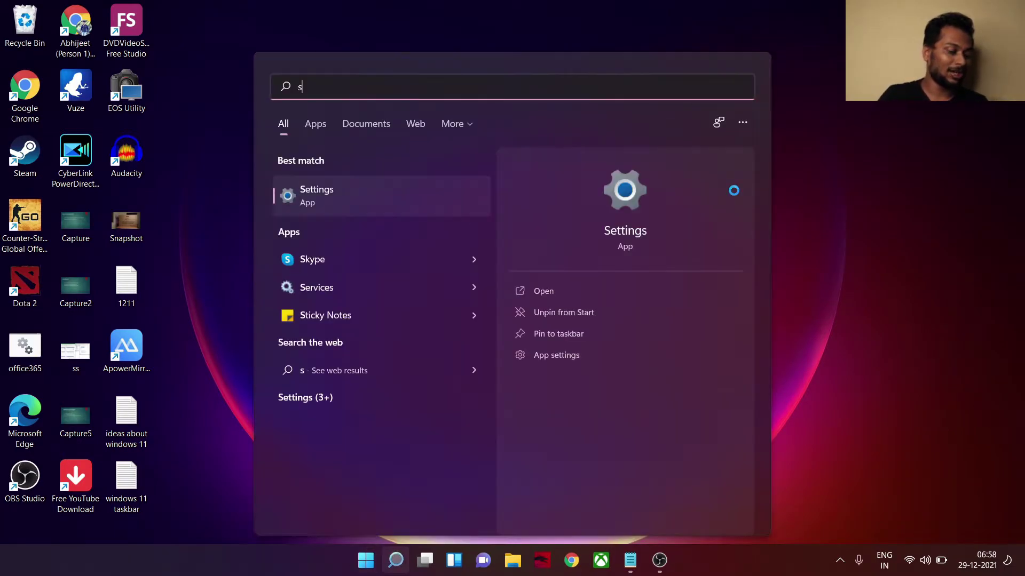
pyautogui.write('ettings')
pyautogui.press('Return')
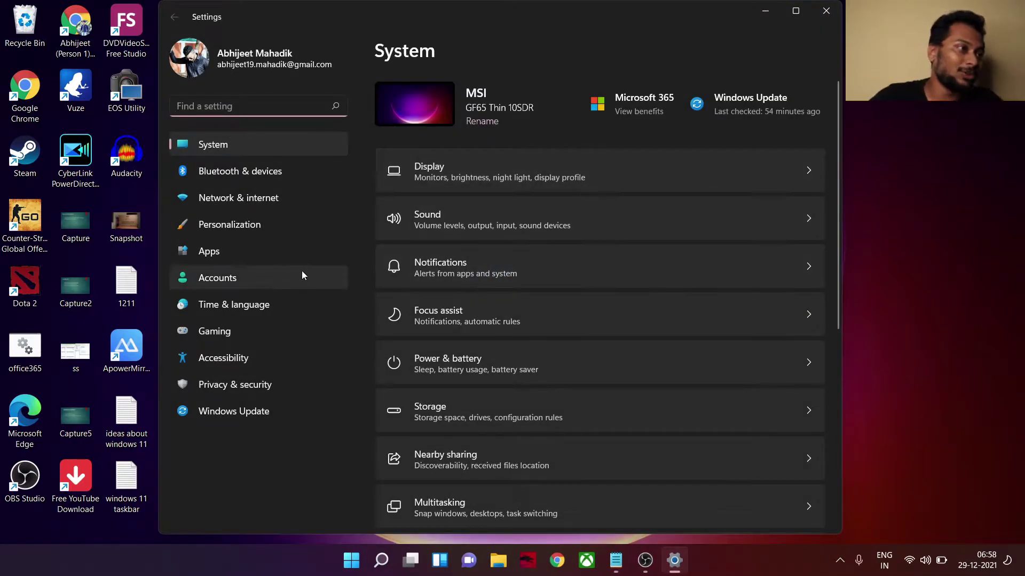
pyautogui.click(267, 225)
pyautogui.scroll(-3, 646, 269)
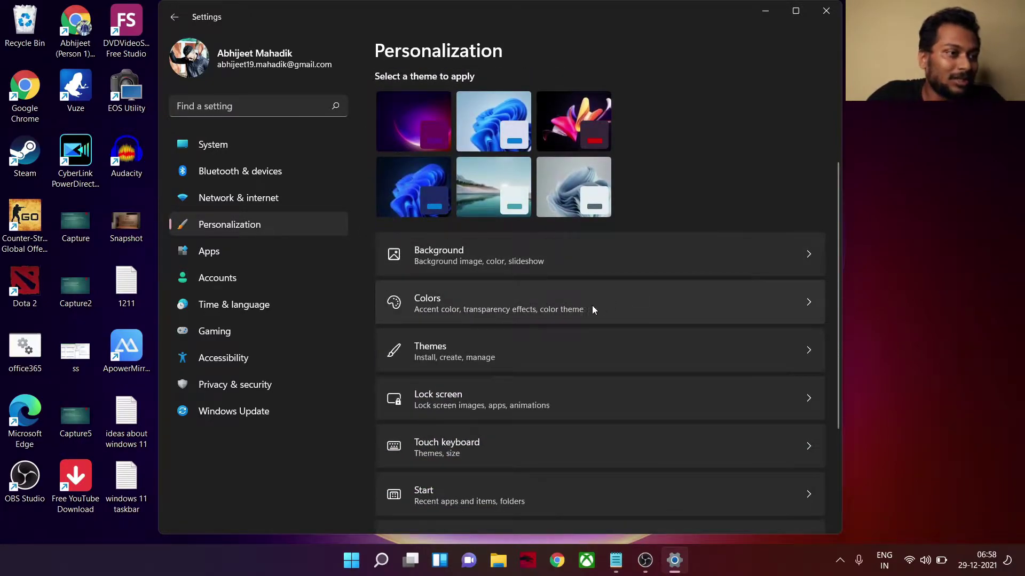
pyautogui.click(627, 310)
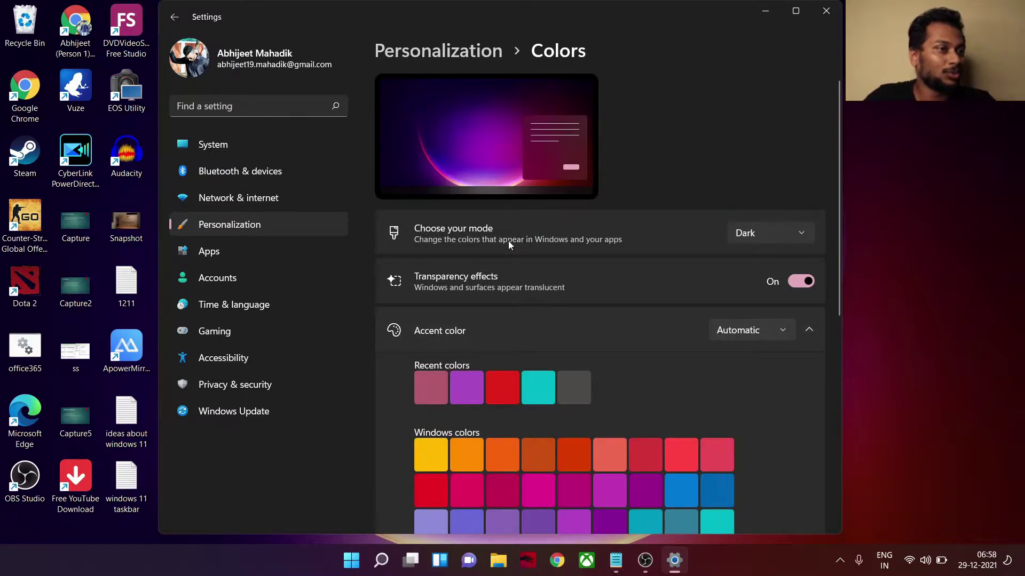
# Try the Light color mode and disabled transparency effects, restoring Dark mode and transparency after each trial
pyautogui.click(773, 234)
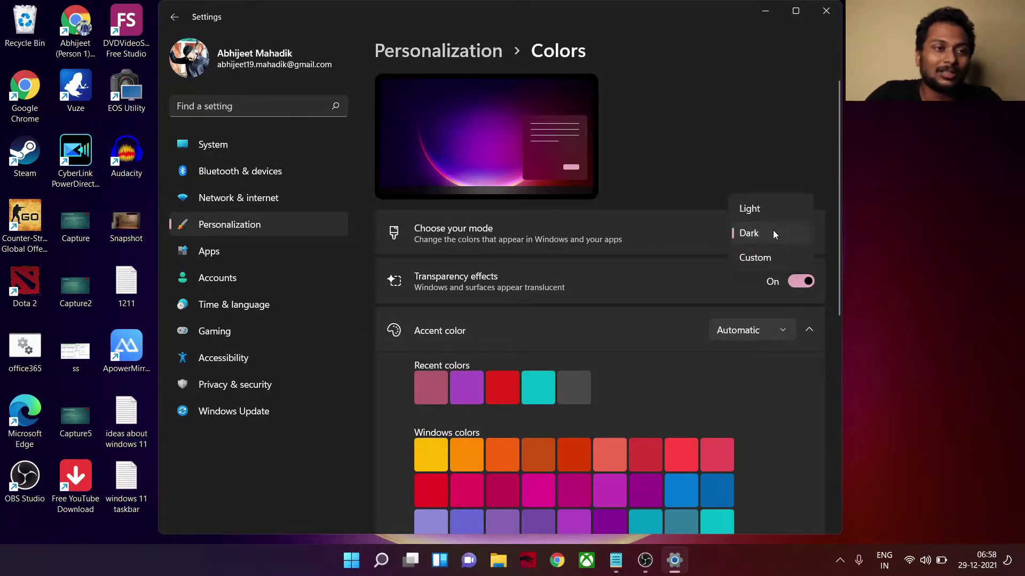
pyautogui.click(767, 209)
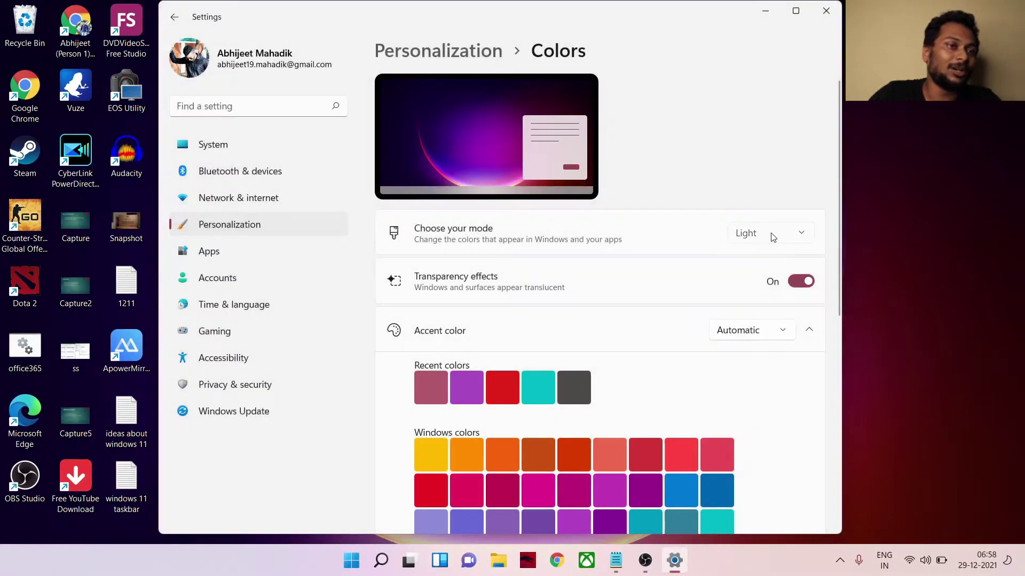
pyautogui.click(775, 242)
pyautogui.click(771, 265)
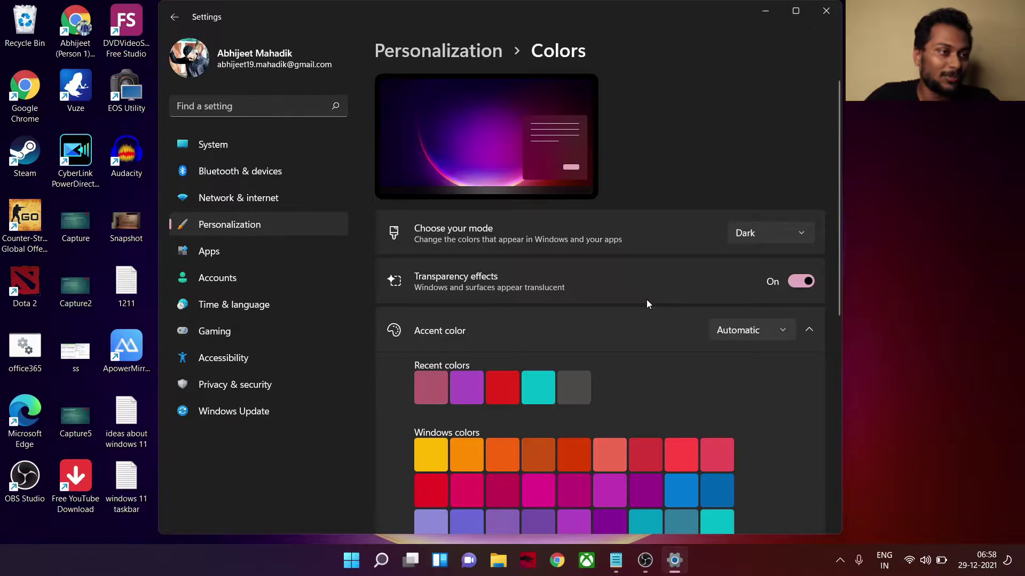
pyautogui.click(803, 282)
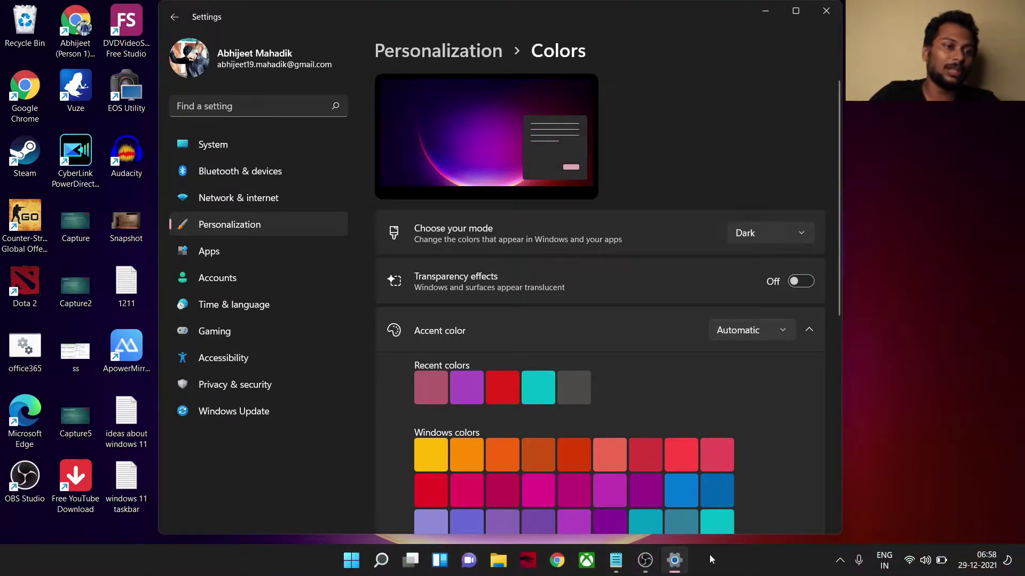
pyautogui.click(796, 282)
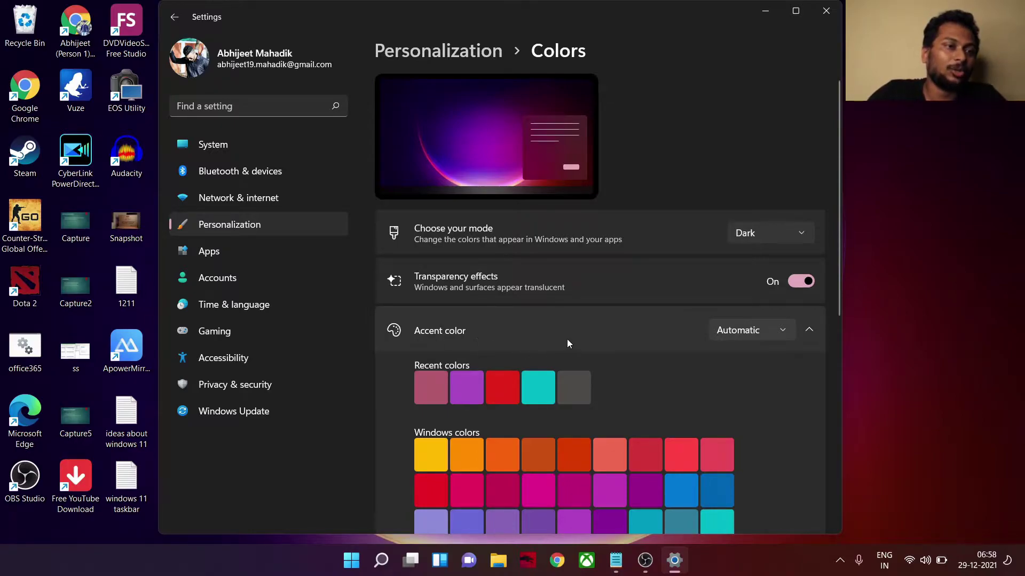
# Examine the recent, Windows and custom accent colors and the options for showing the accent color on the taskbar
pyautogui.scroll(-2, 574, 336)
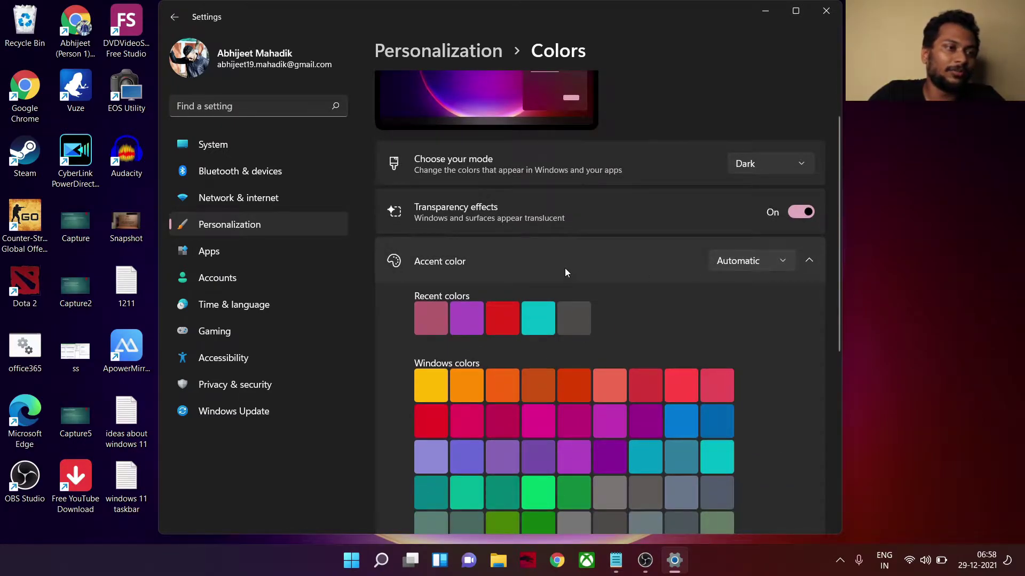
pyautogui.scroll(-3, 564, 270)
pyautogui.scroll(3, 564, 253)
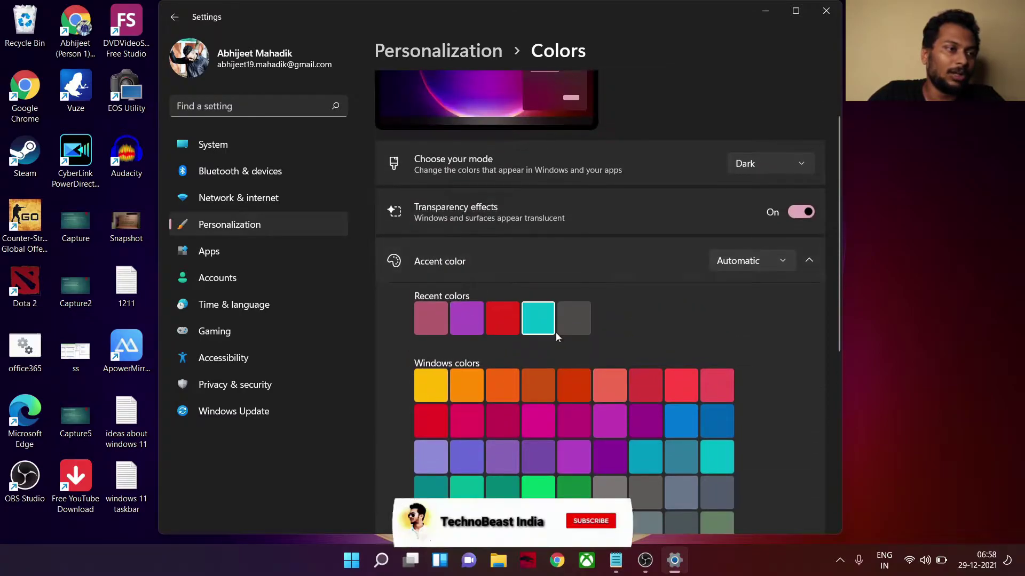
pyautogui.scroll(-2, 546, 367)
pyautogui.scroll(-2, 513, 289)
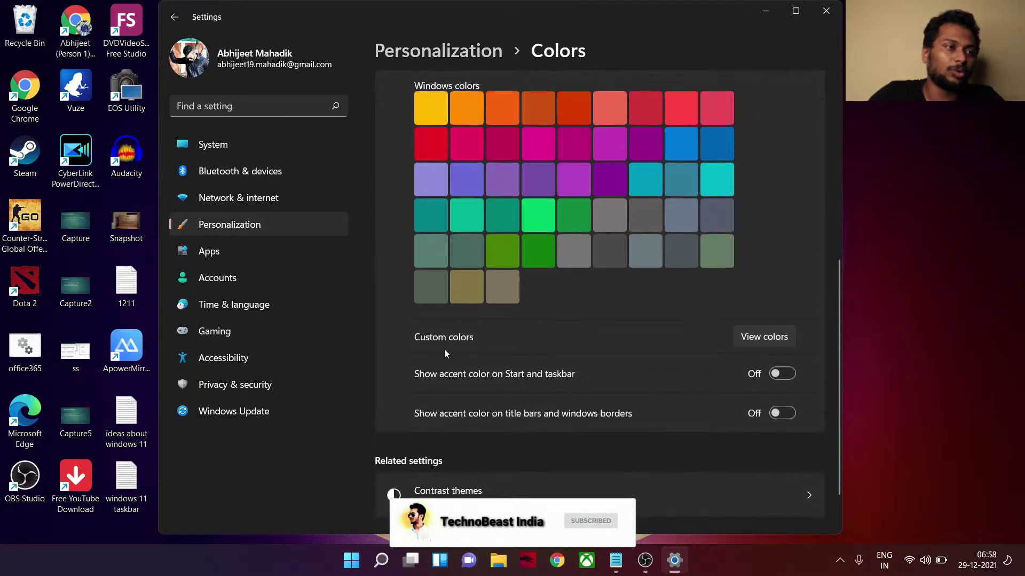
pyautogui.click(770, 339)
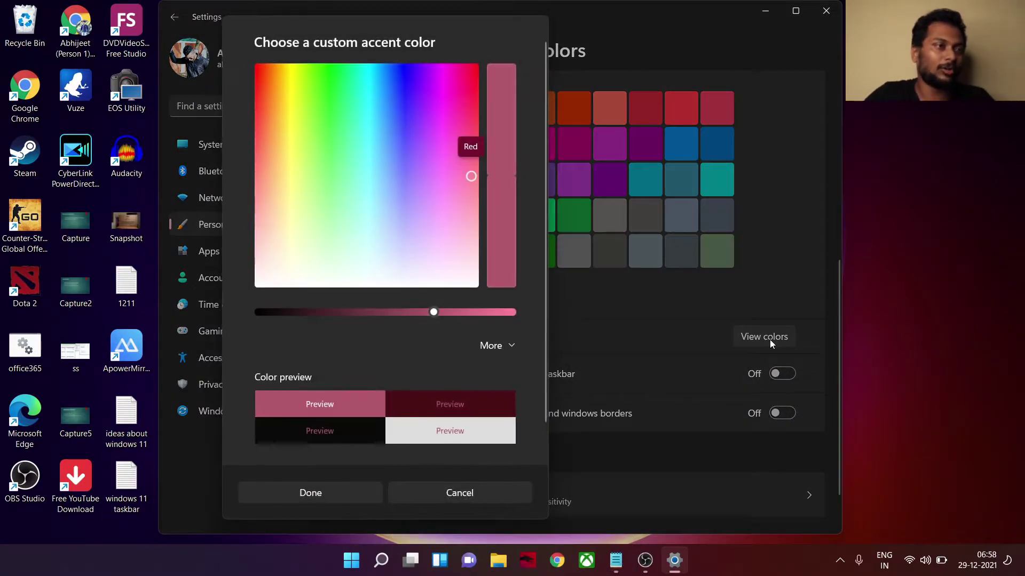
pyautogui.press('Escape')
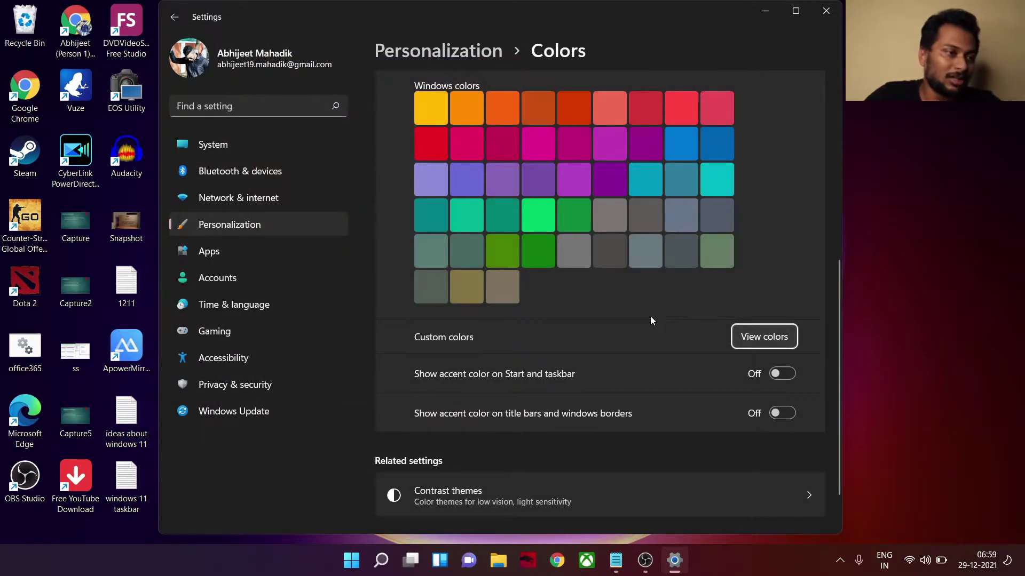
pyautogui.scroll(-1, 651, 319)
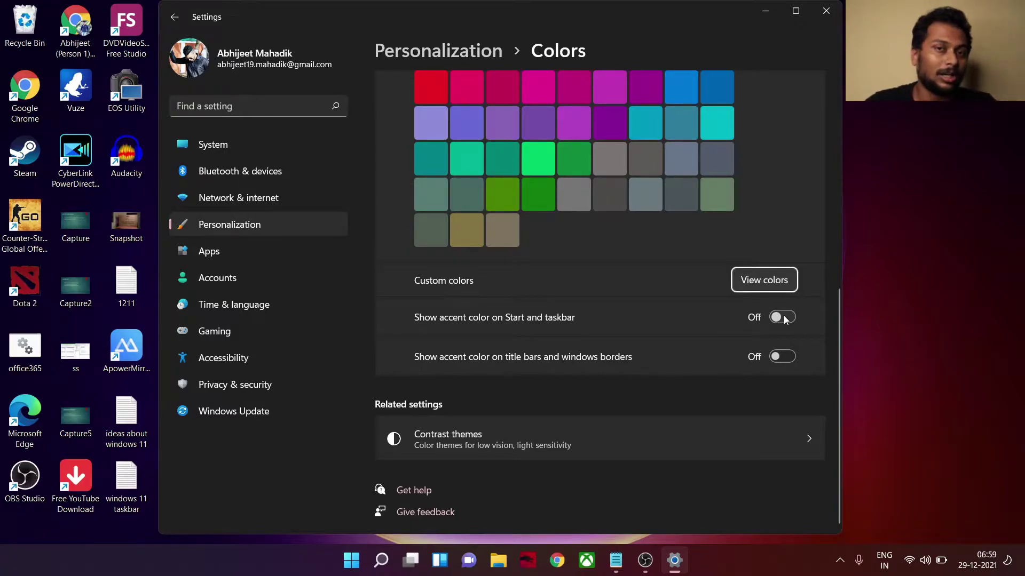
# Leave the Colors page and open the Taskbar page under Personalization
pyautogui.click(786, 359)
pyautogui.hotkey('alt', 'Left')
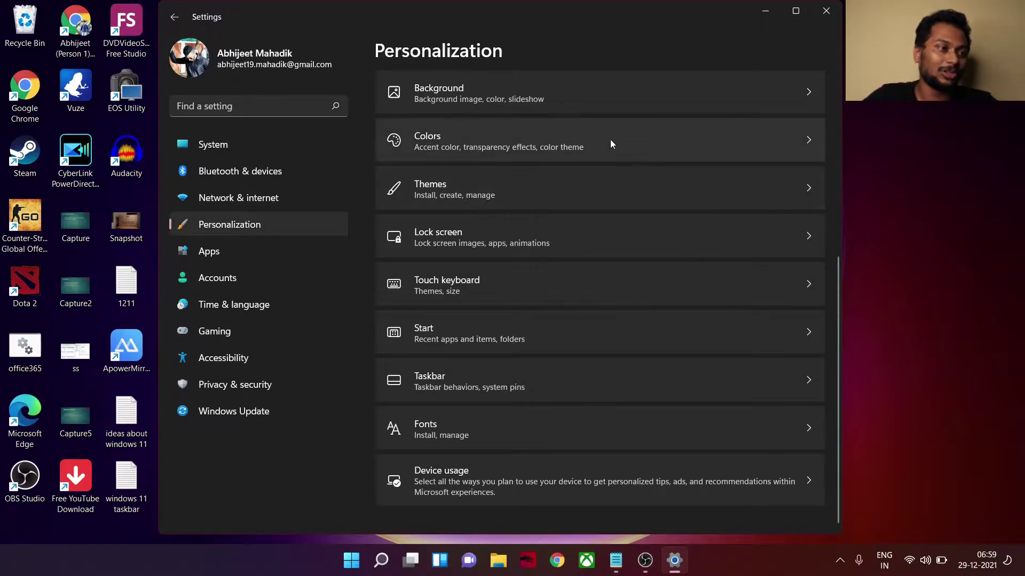
pyautogui.click(513, 388)
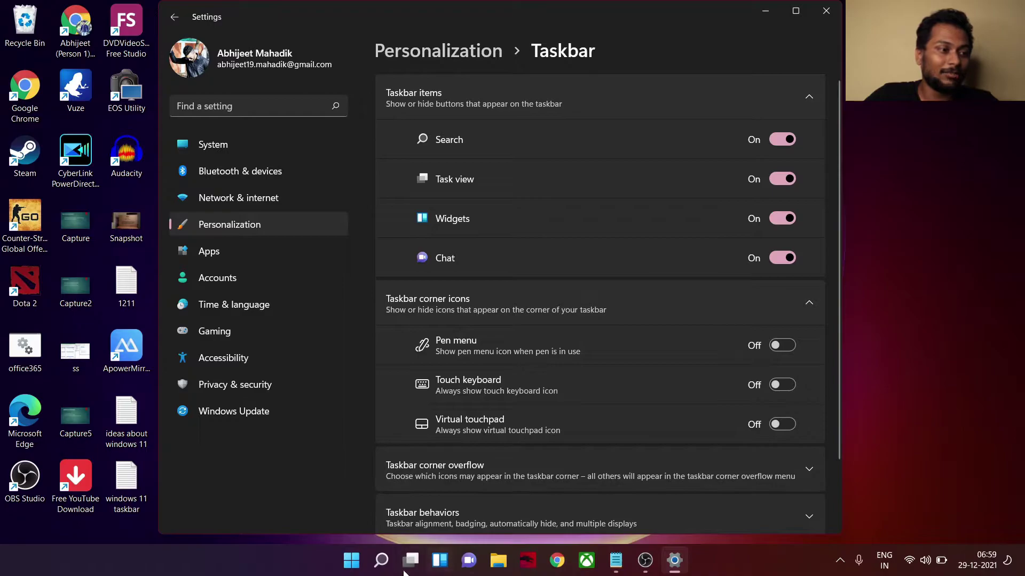
# Turn off the Search, Task view, Widgets and Chat items on the taskbar
pyautogui.moveTo(405, 572)
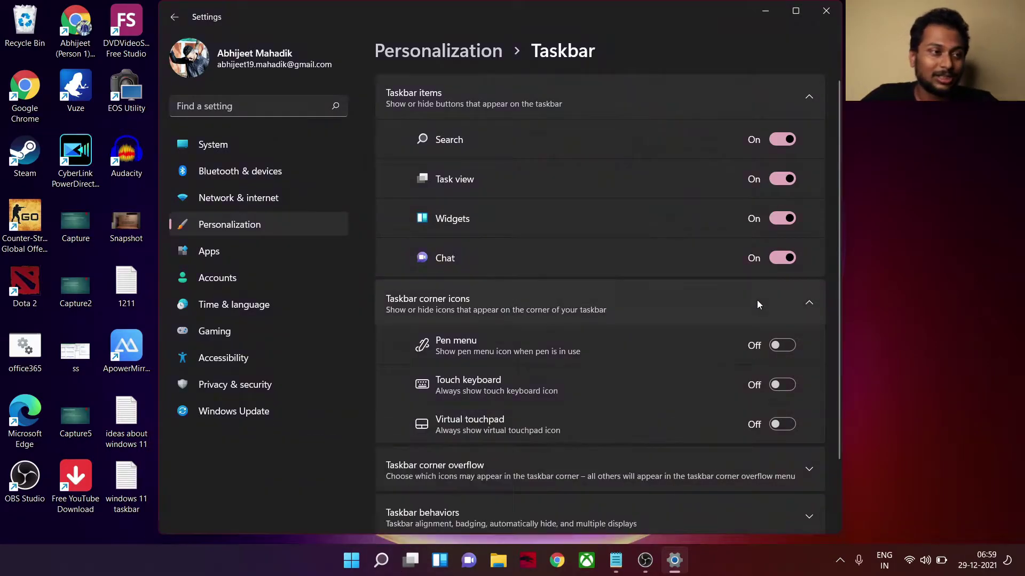
pyautogui.click(782, 140)
pyautogui.click(782, 180)
pyautogui.click(782, 218)
pyautogui.click(782, 257)
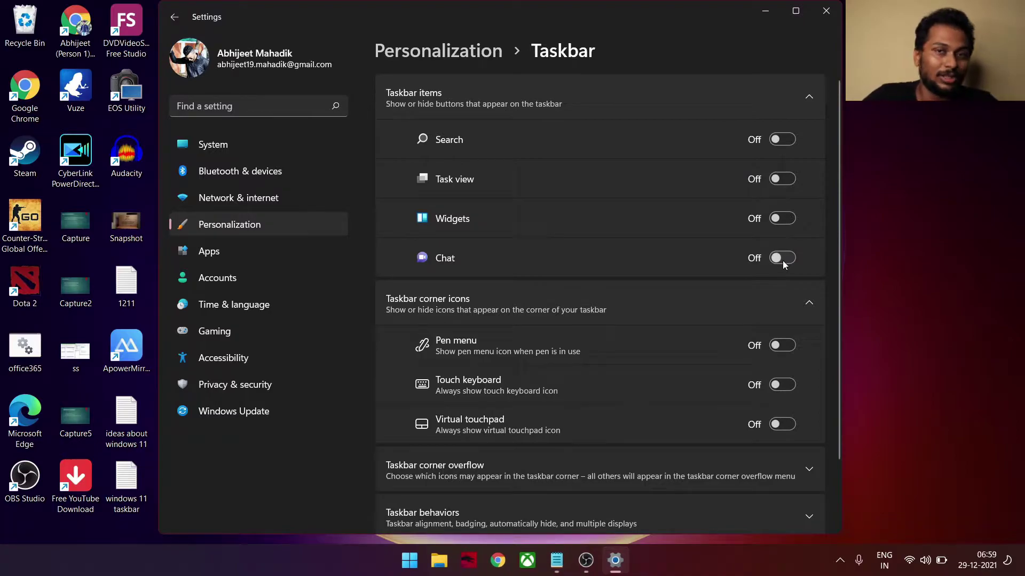
# Try the Touch keyboard corner icon by turning it on, opening and closing the keyboard, and turning the icon off again
pyautogui.scroll(-2, 688, 236)
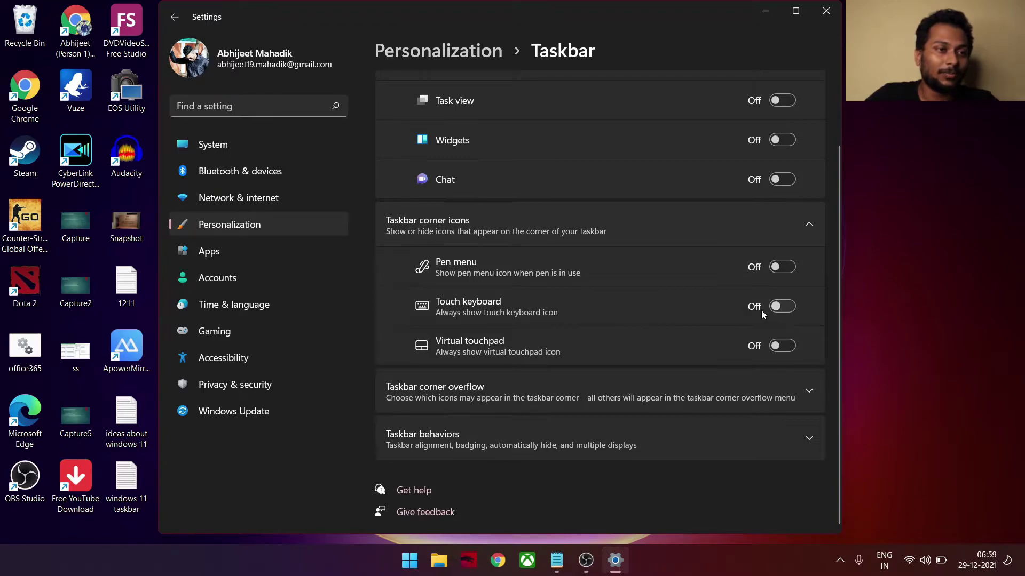
pyautogui.click(780, 307)
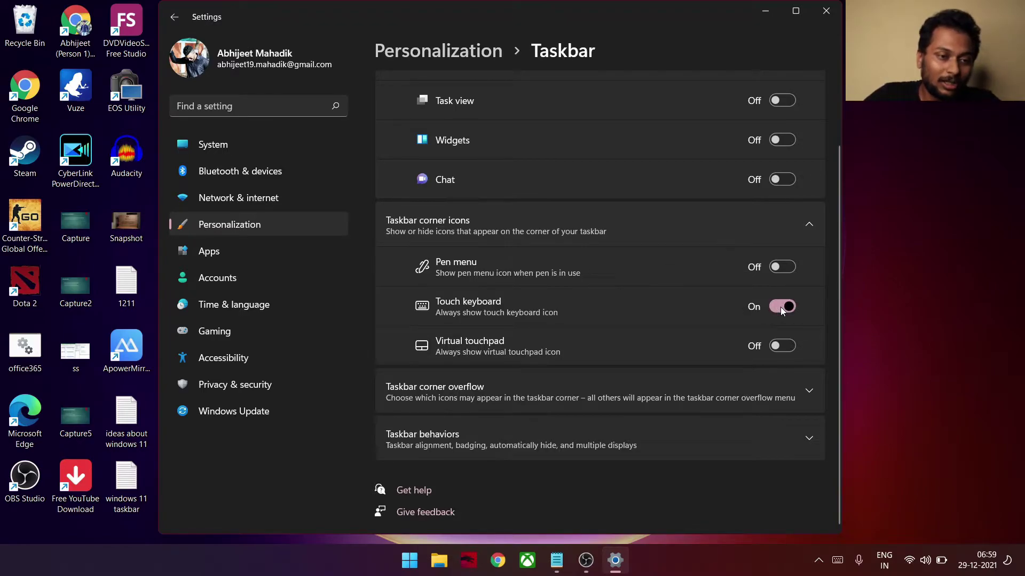
pyautogui.click(837, 561)
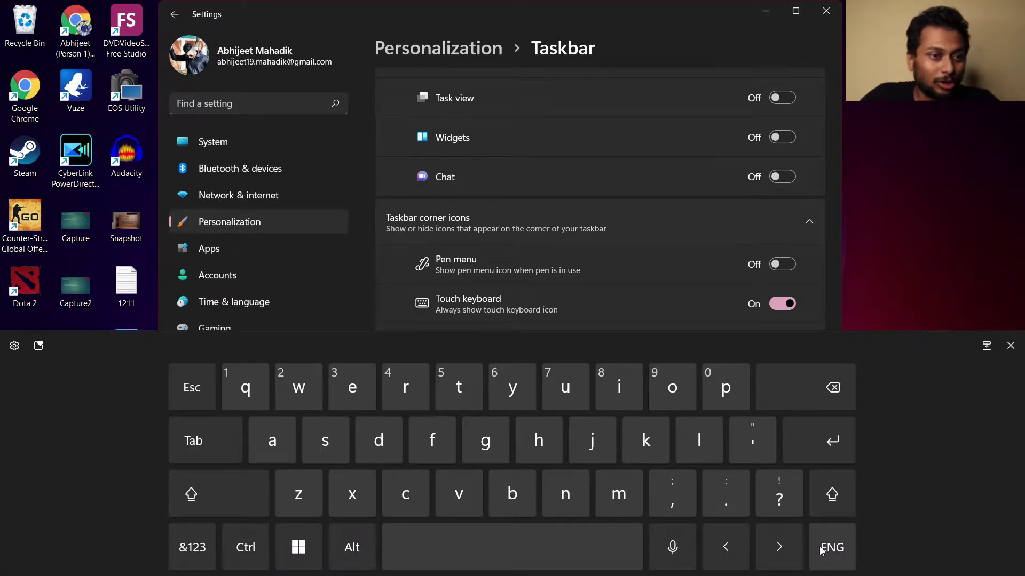
pyautogui.click(1010, 347)
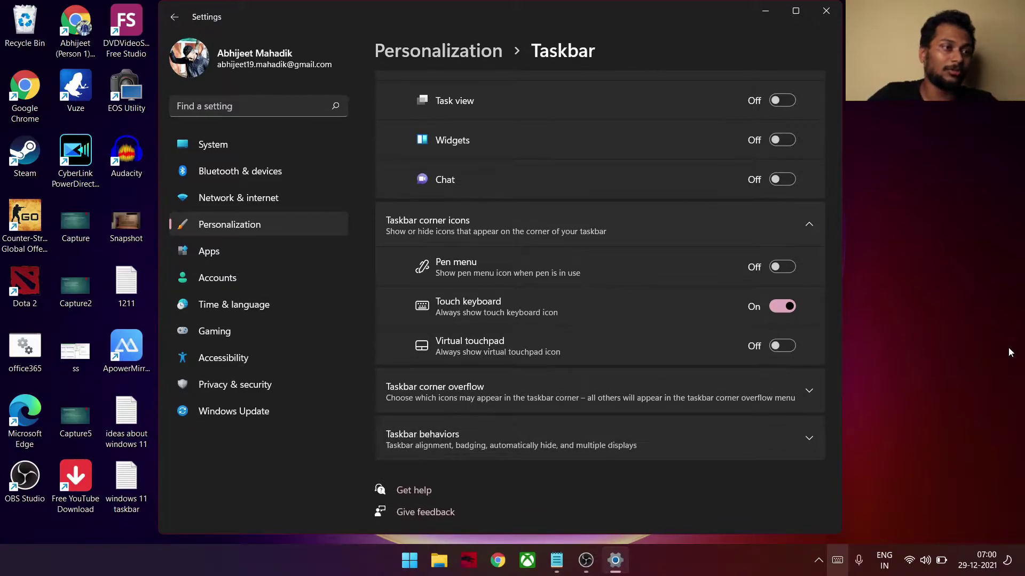
pyautogui.click(787, 308)
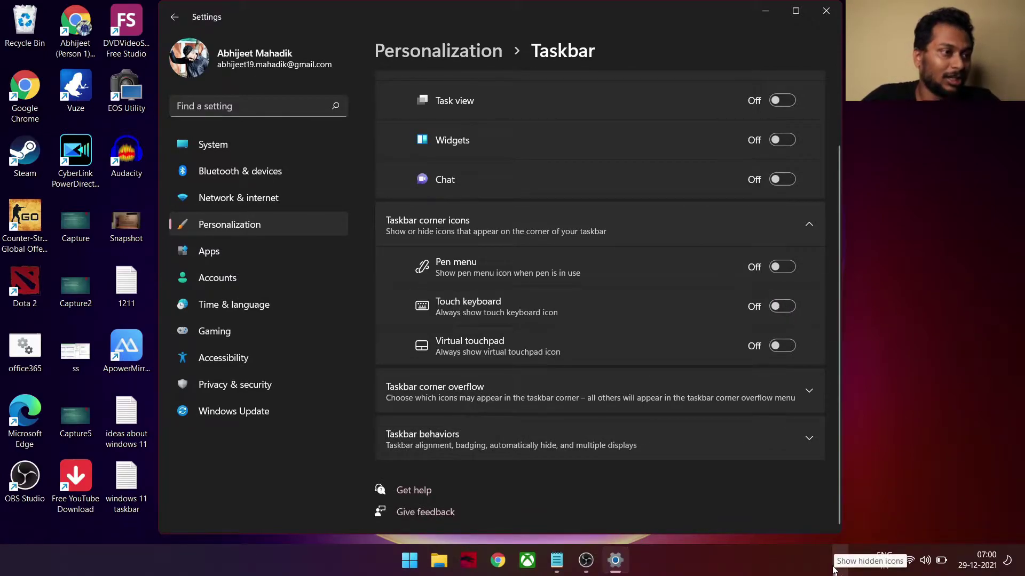
# Expand the Taskbar corner overflow settings and compare the listed apps with the hidden icons on the taskbar
pyautogui.click(574, 396)
pyautogui.scroll(-5, 579, 395)
pyautogui.scroll(-4, 582, 380)
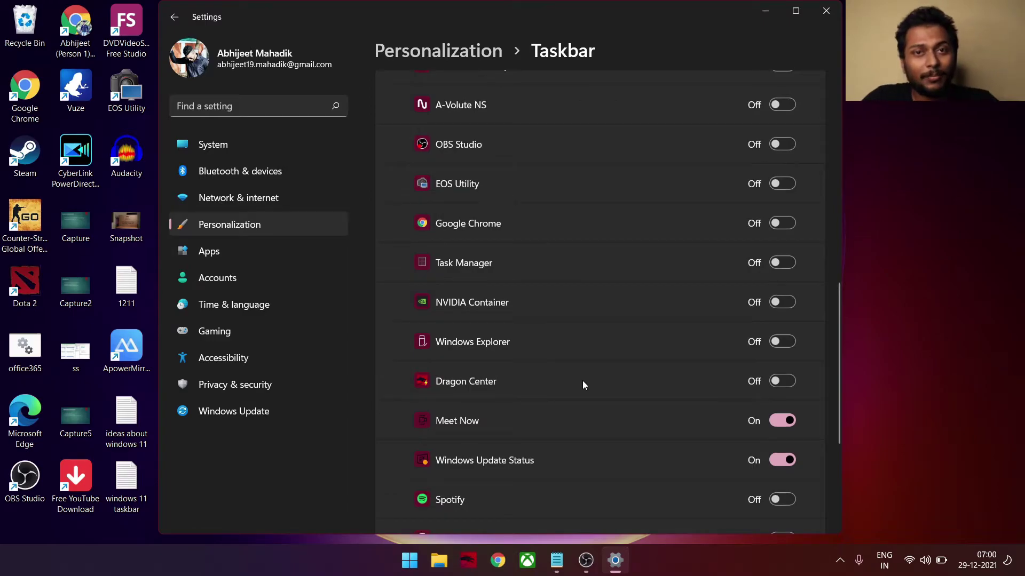
pyautogui.click(839, 569)
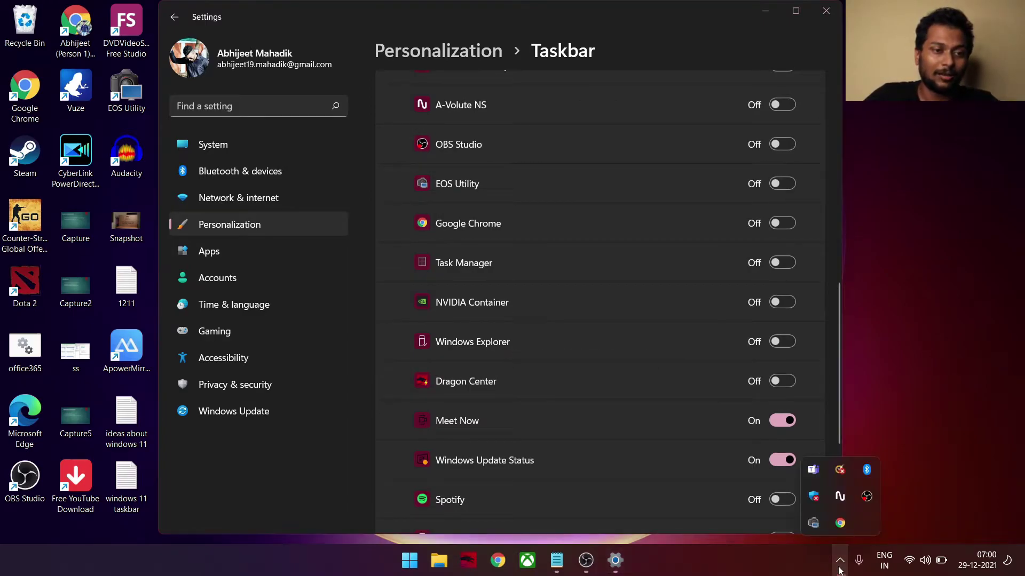
pyautogui.click(839, 570)
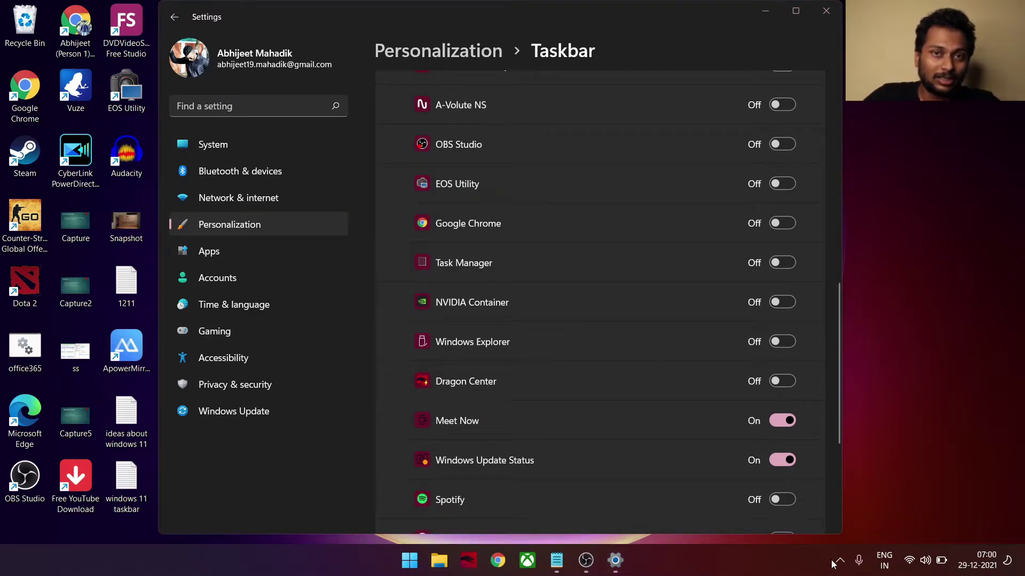
pyautogui.scroll(-4, 600, 376)
pyautogui.scroll(5, 601, 377)
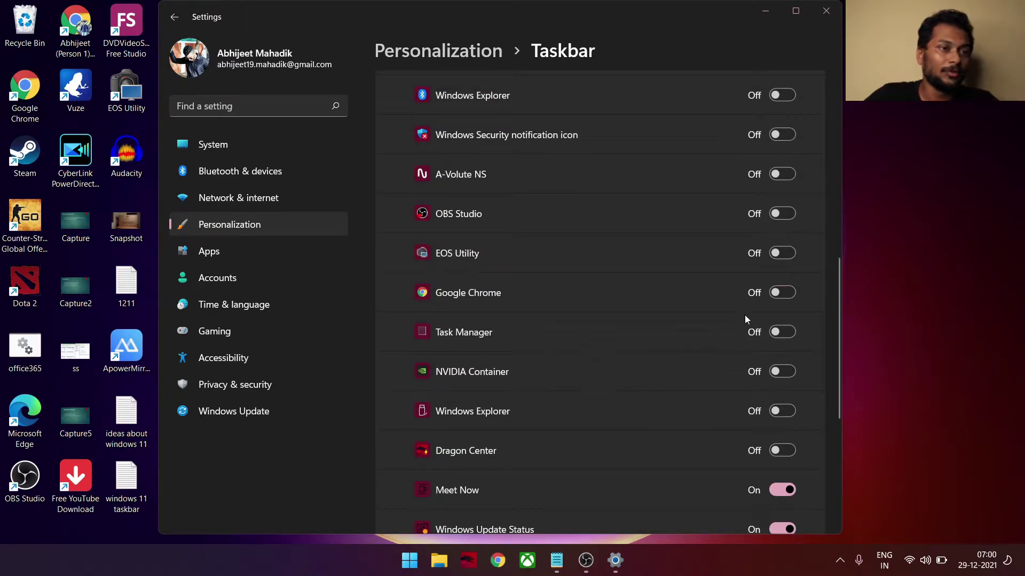
# Try showing the Google Chrome icon in the taskbar corner, turn it off again and check the hidden icons
pyautogui.click(780, 295)
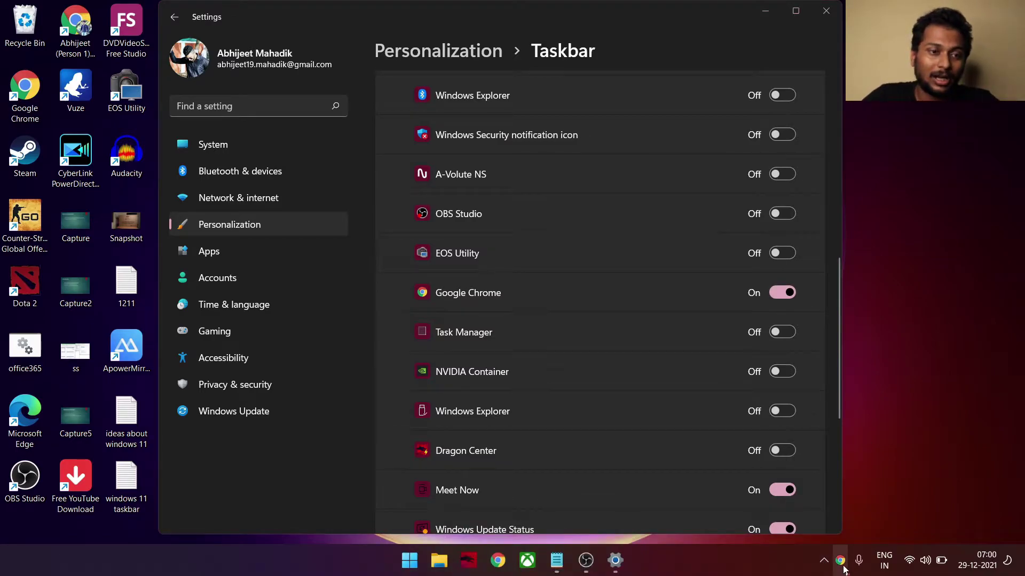
pyautogui.click(782, 292)
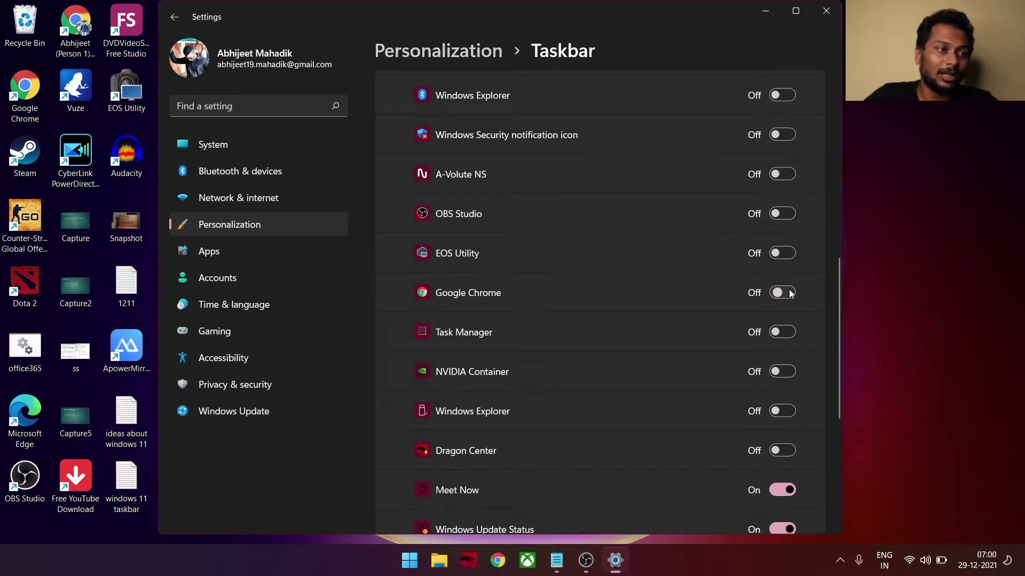
pyautogui.click(841, 562)
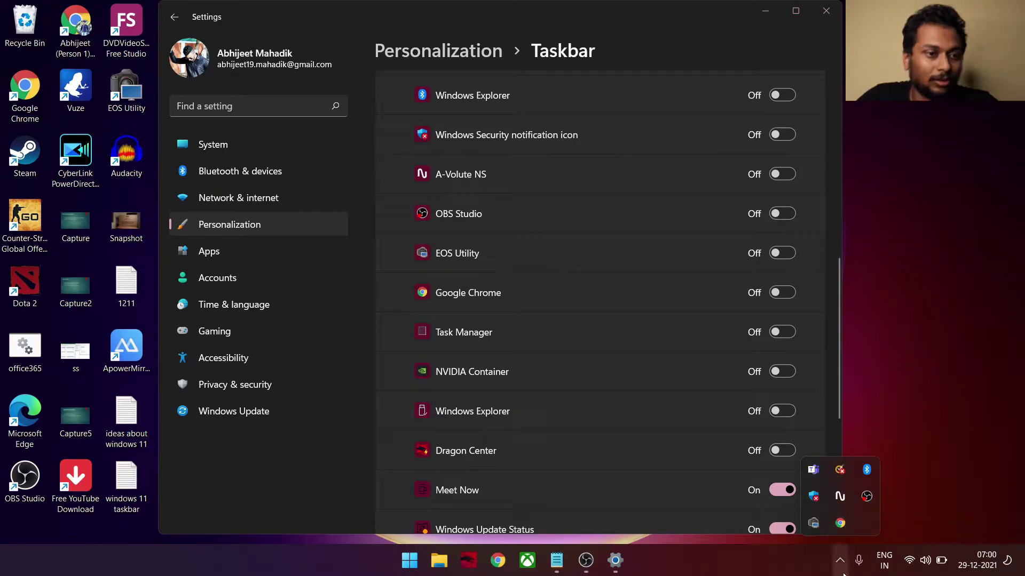
# Expand the Taskbar behaviors settings and try the Left taskbar alignment, then restore Center
pyautogui.scroll(-5, 790, 440)
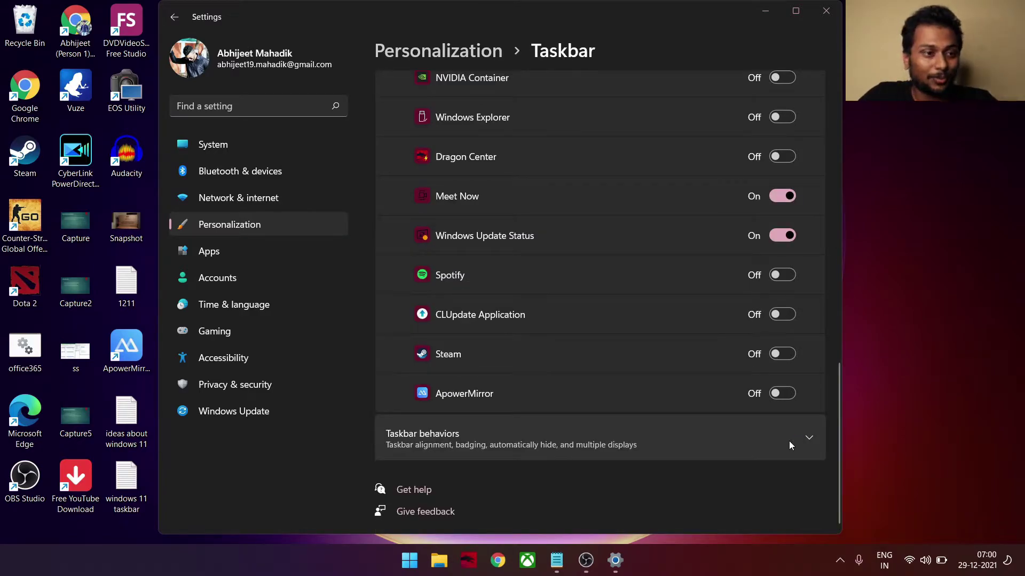
pyautogui.click(788, 441)
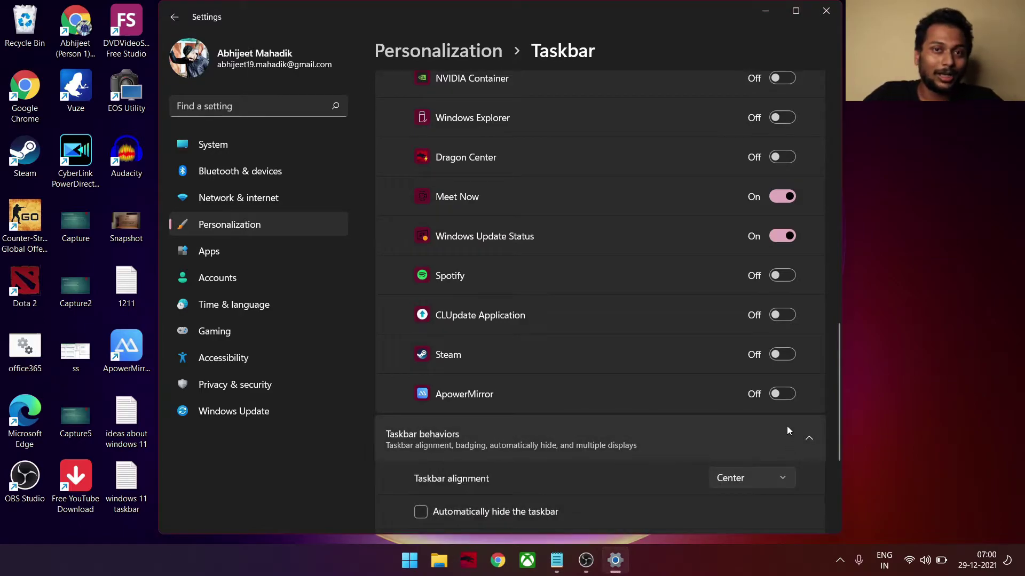
pyautogui.scroll(-4, 787, 426)
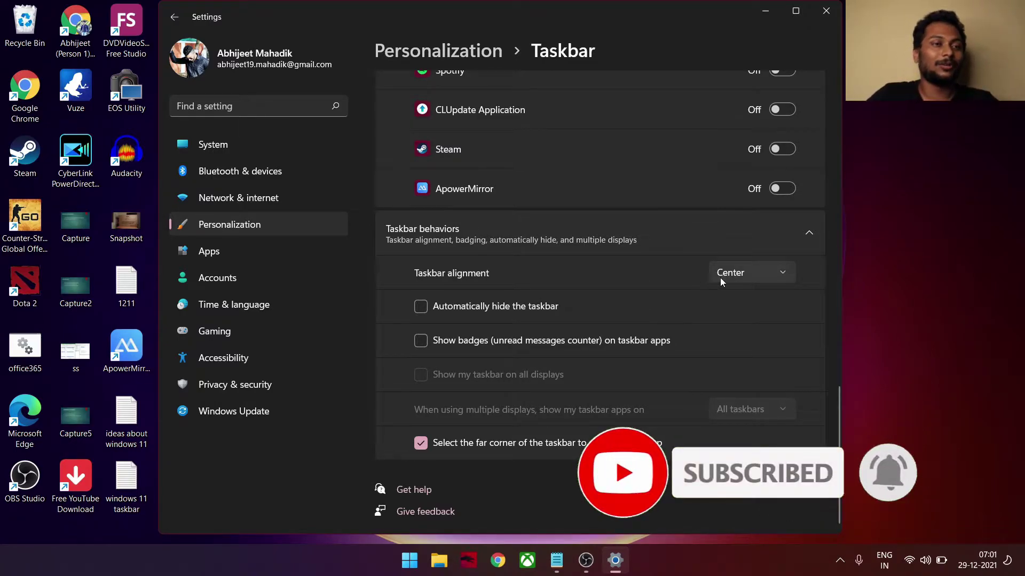
pyautogui.click(748, 277)
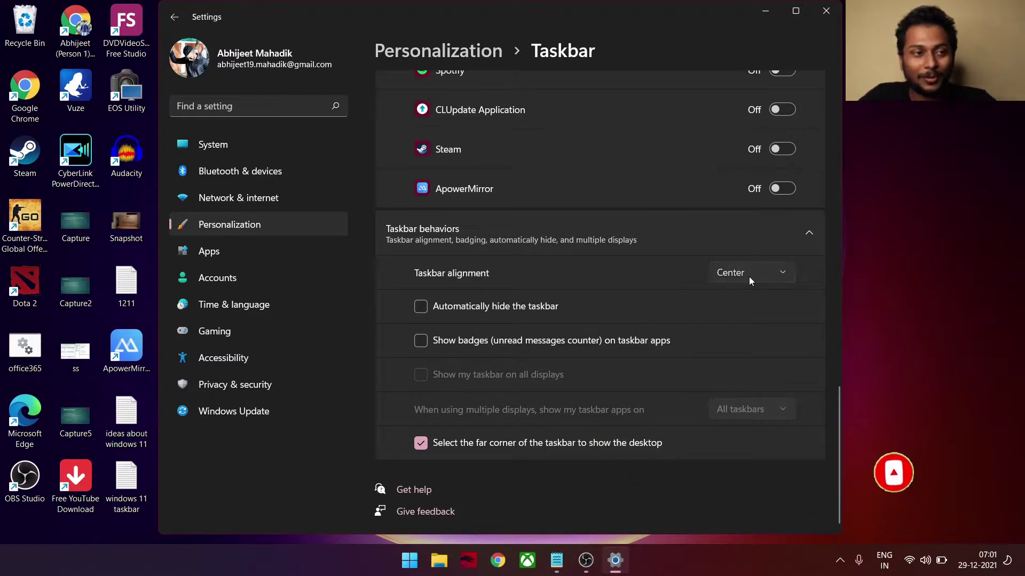
pyautogui.click(748, 250)
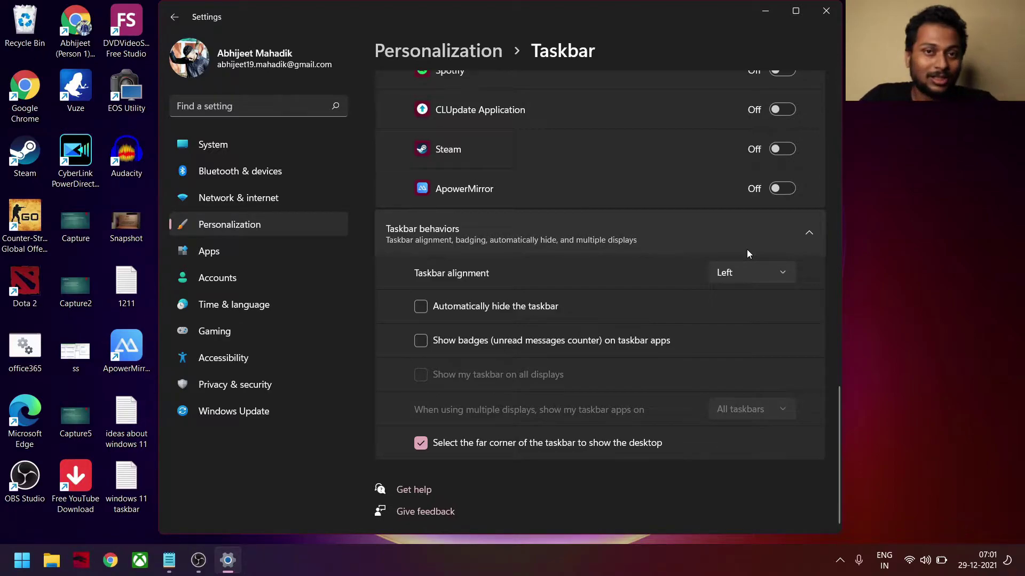
pyautogui.click(761, 277)
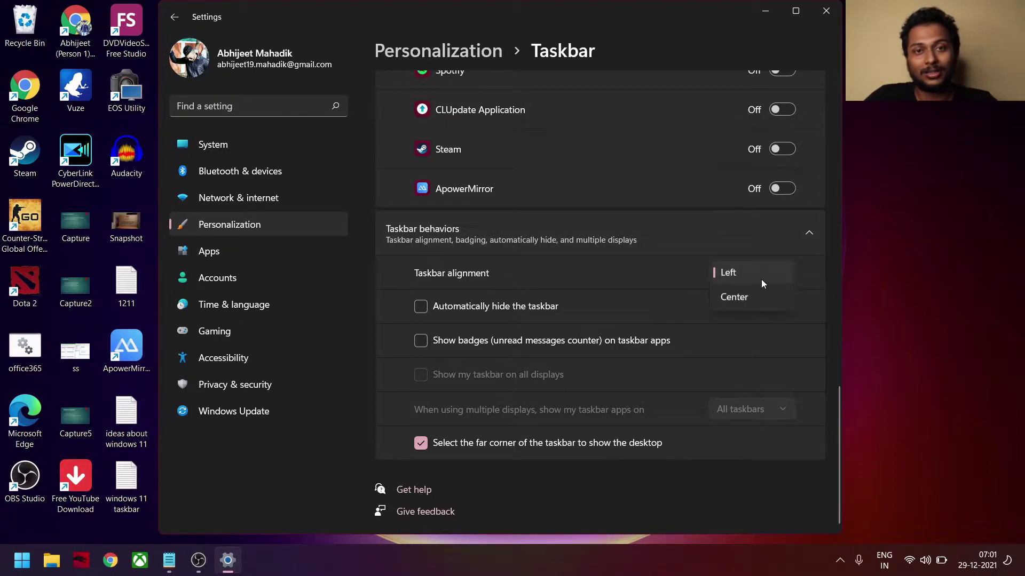
pyautogui.click(756, 300)
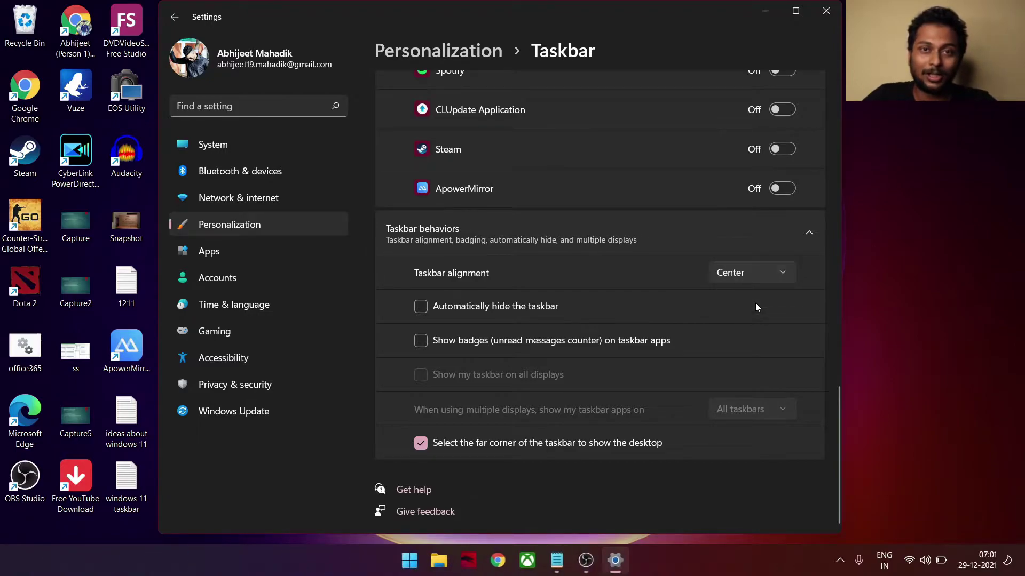
# Try automatically hiding the taskbar, reveal it once and switch the option off again
pyautogui.click(424, 307)
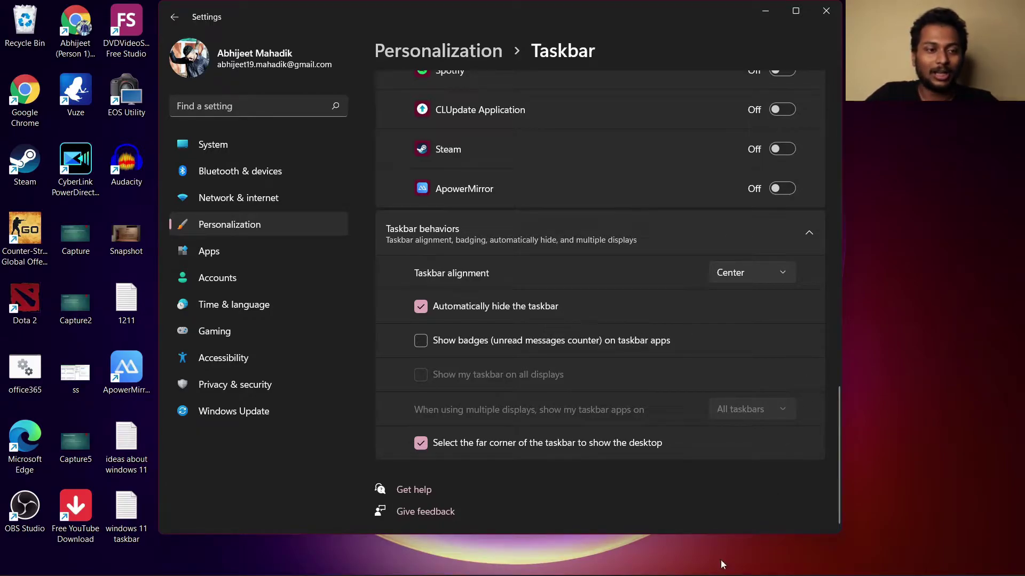
pyautogui.moveTo(737, 575)
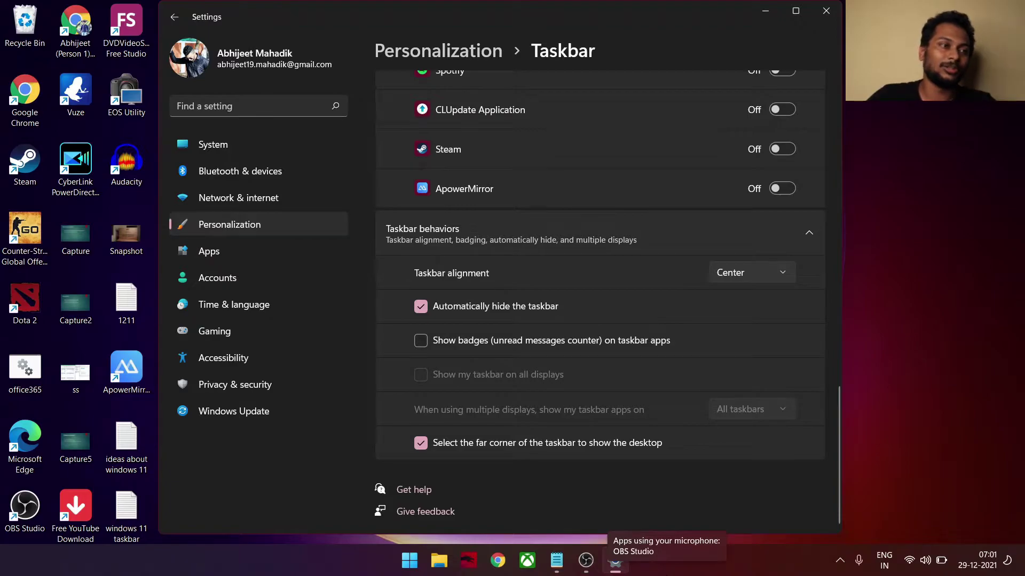
pyautogui.click(425, 305)
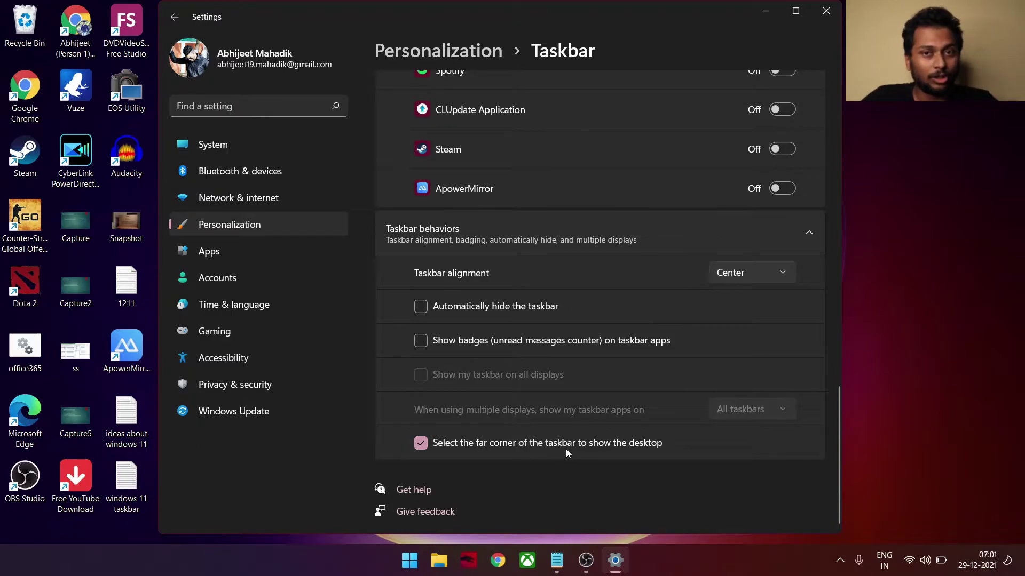
# Show the desktop from the far corner of the taskbar, bring Settings back and minimize it
pyautogui.click(1020, 565)
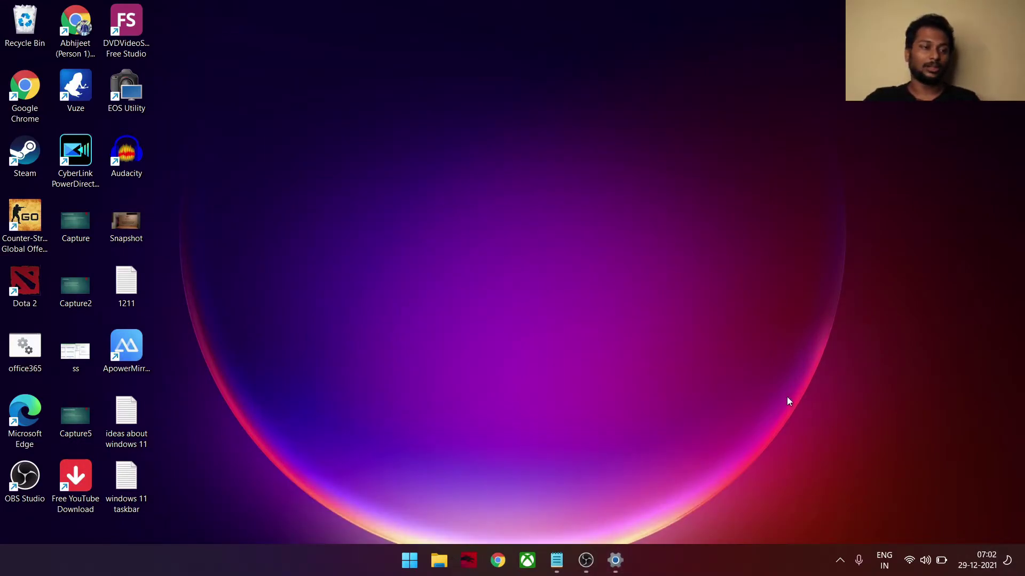
pyautogui.click(615, 560)
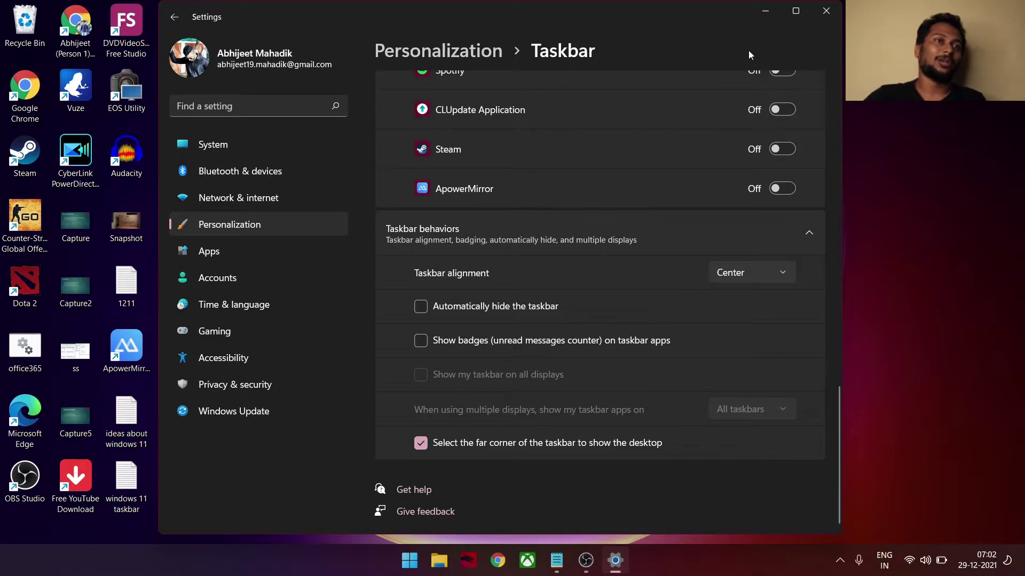
pyautogui.click(766, 12)
# Search Windows for Registry Editor and open it
pyautogui.press('super')
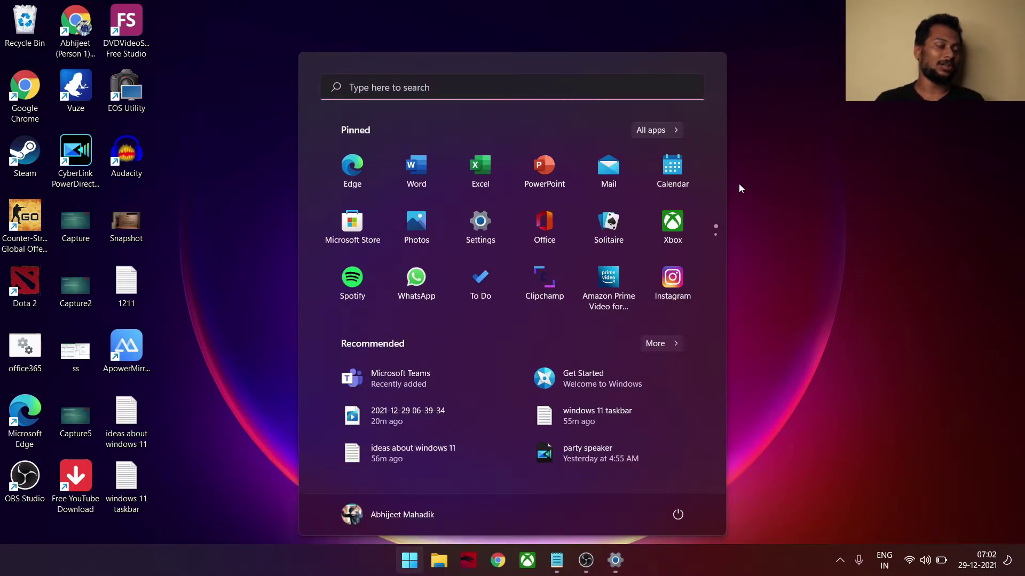
pyautogui.write('re')
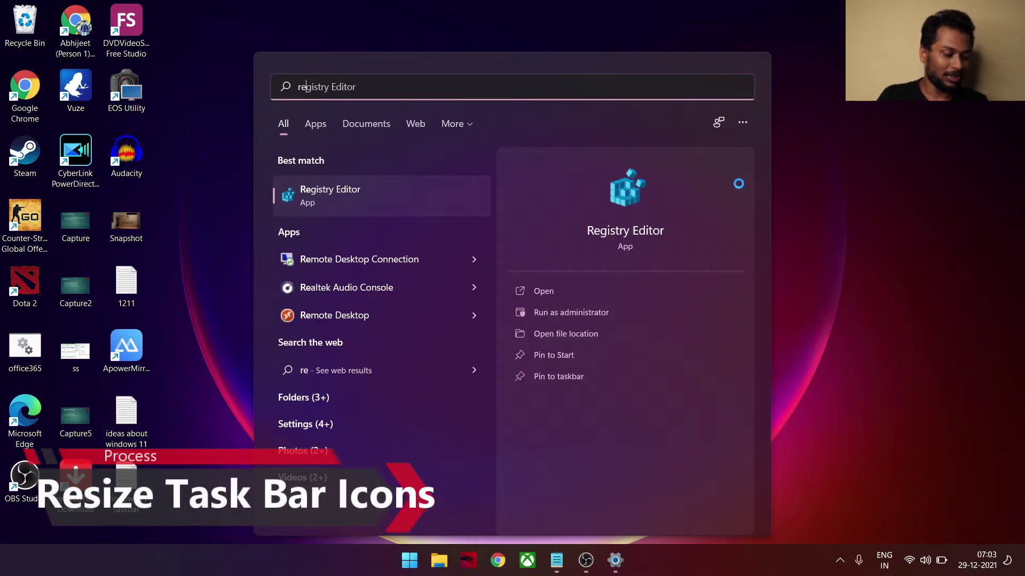
pyautogui.write('gi')
pyautogui.press('Return')
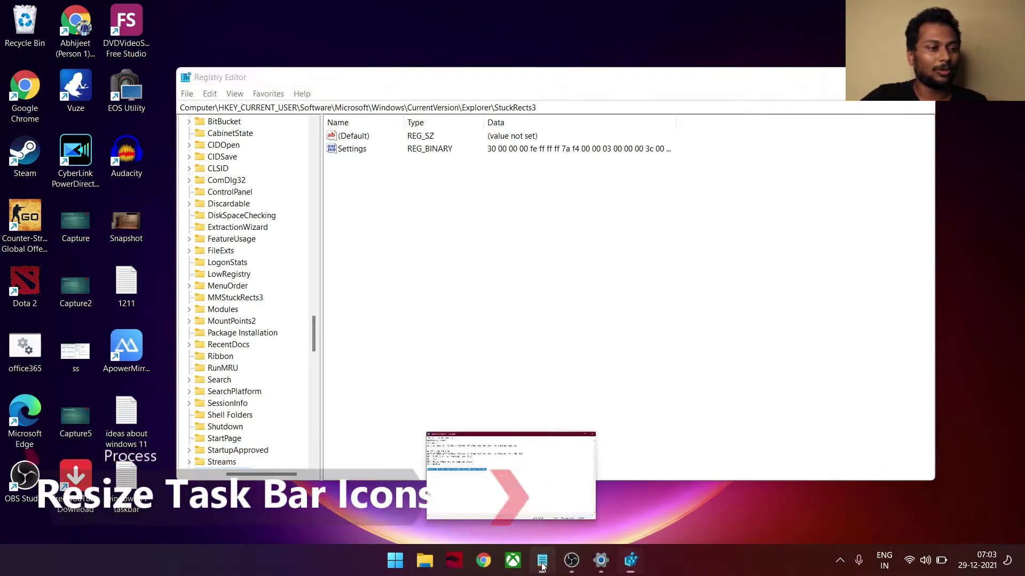
# Switch to the Notepad notes and copy the registry path HKEY_CURRENT_USER\Software\Microsoft\Windows\CurrentVersion\Explorer\Advanced
pyautogui.click(542, 560)
pyautogui.moveTo(471, 115); pyautogui.dragTo(373, 115)
pyautogui.click(80, 126)
pyautogui.moveTo(80, 126); pyautogui.dragTo(60, 117)
pyautogui.hotkey('ctrl', 'c')
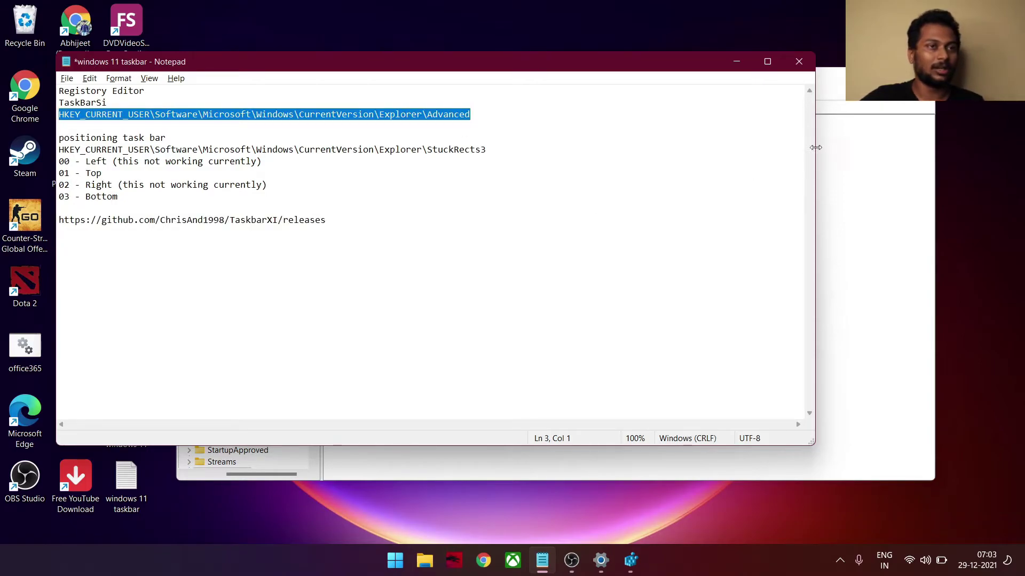
# Return to Registry Editor and go to the copied Explorer\Advanced path, replacing the StuckRects3 address
pyautogui.click(825, 80)
pyautogui.doubleClick(575, 107)
pyautogui.click(560, 108)
pyautogui.moveTo(553, 109); pyautogui.dragTo(178, 108)
pyautogui.hotkey('ctrl', 'v')
pyautogui.press('Return')
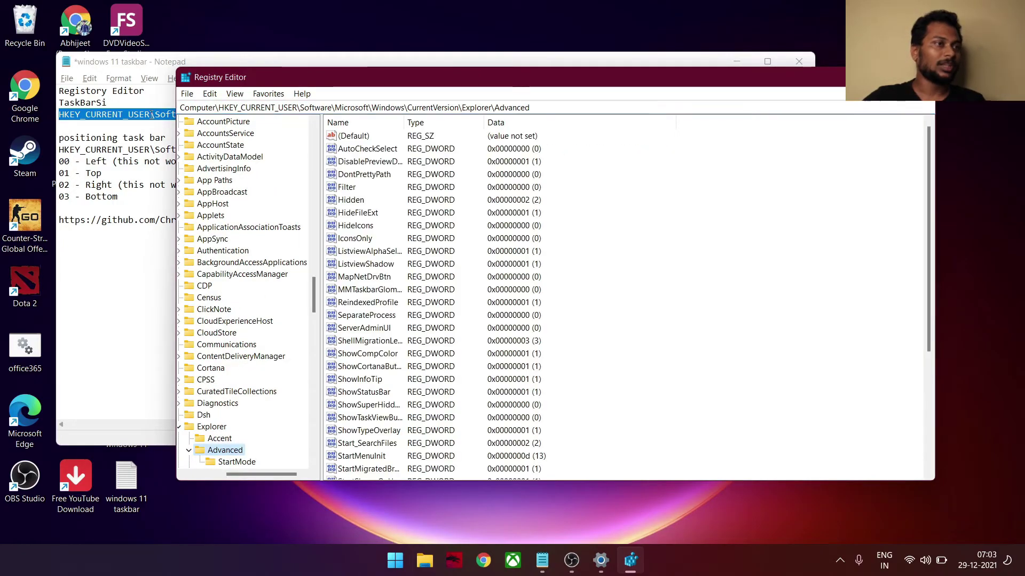
# Create a DWORD (32-bit) value named TaskBarSi in the Advanced key and accept its data as 0
pyautogui.rightClick(680, 208)
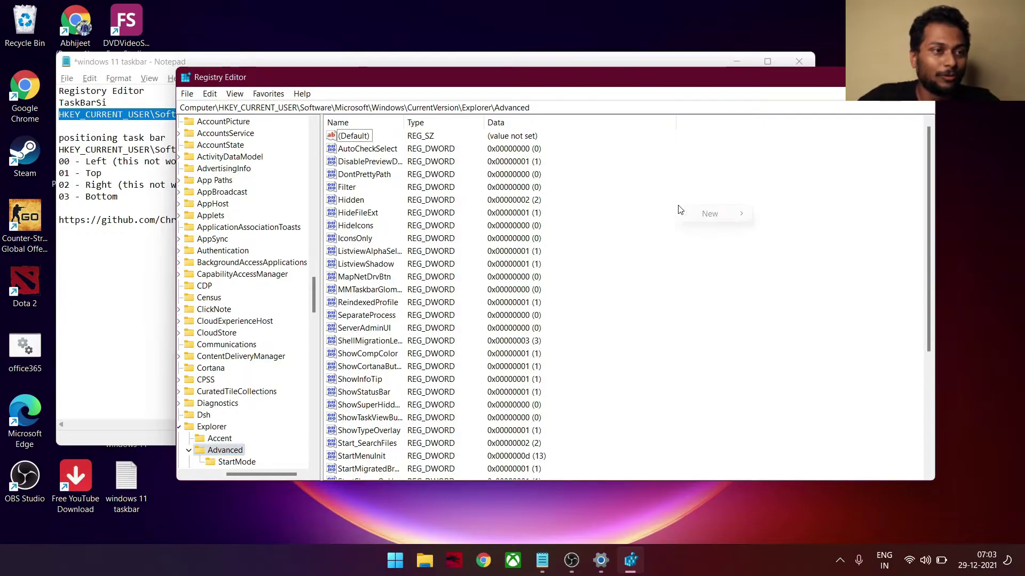
pyautogui.moveTo(707, 219)
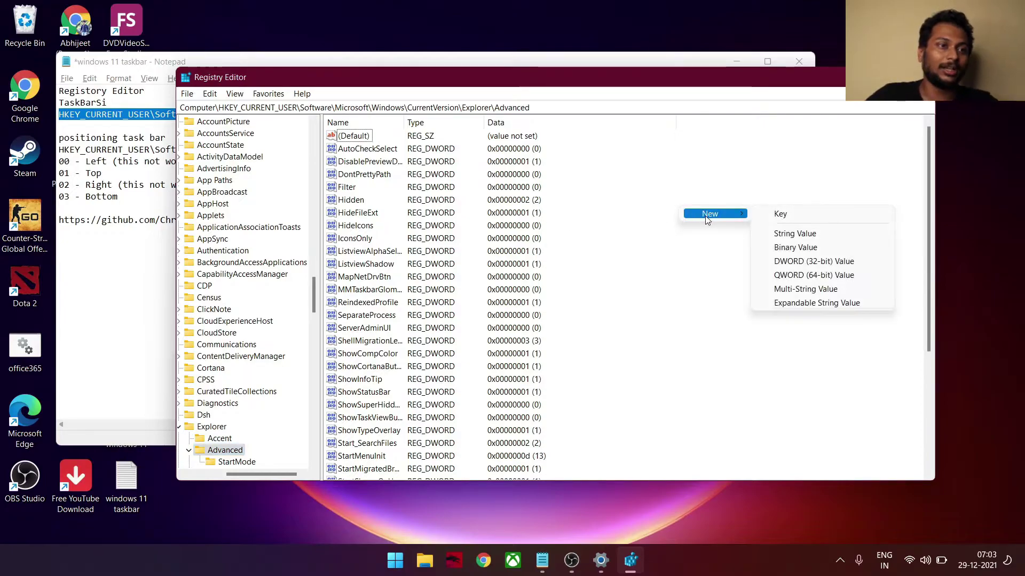
pyautogui.click(821, 261)
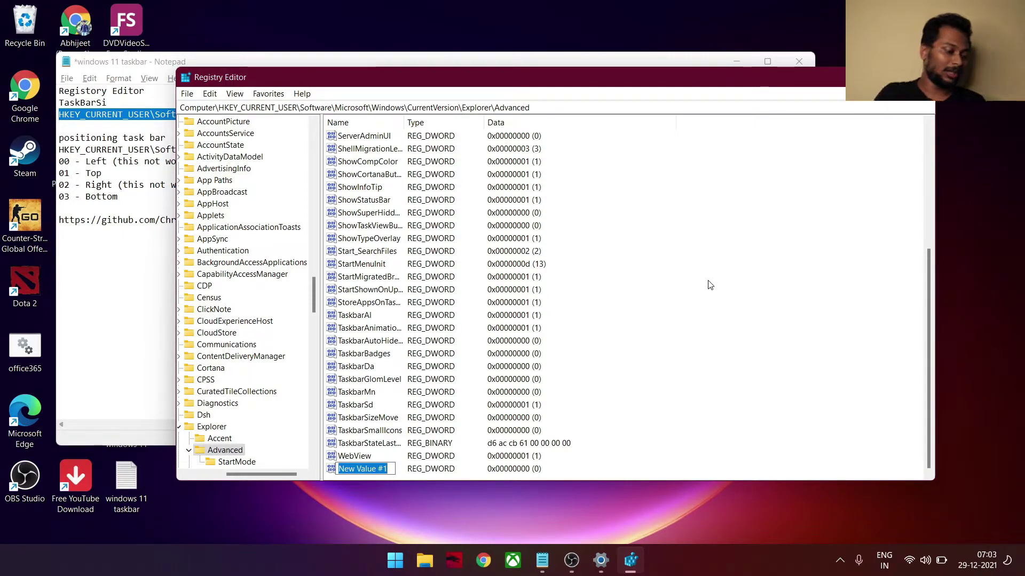
pyautogui.write('TaskBarSi')
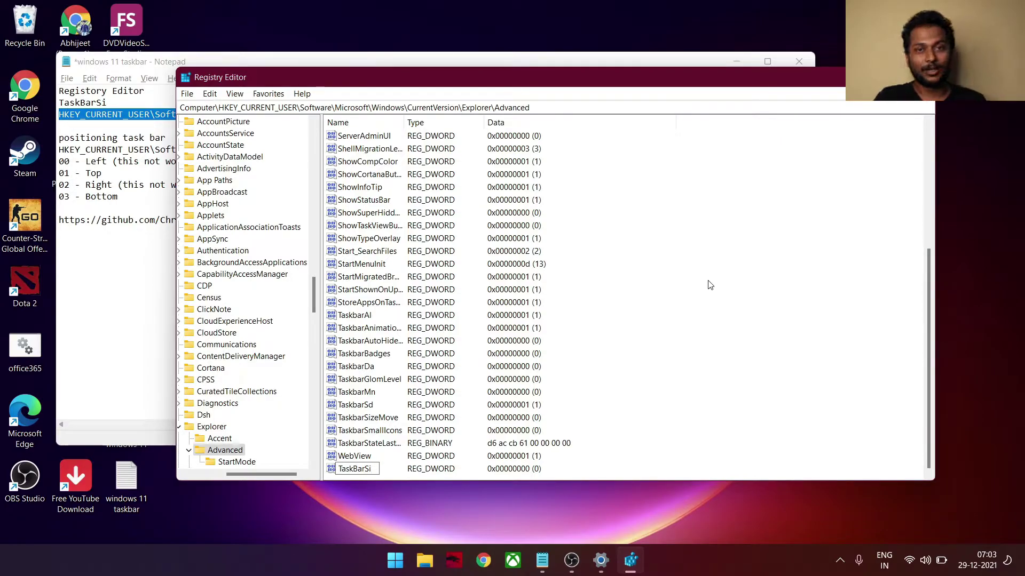
pyautogui.press('Return')
pyautogui.press('Return')
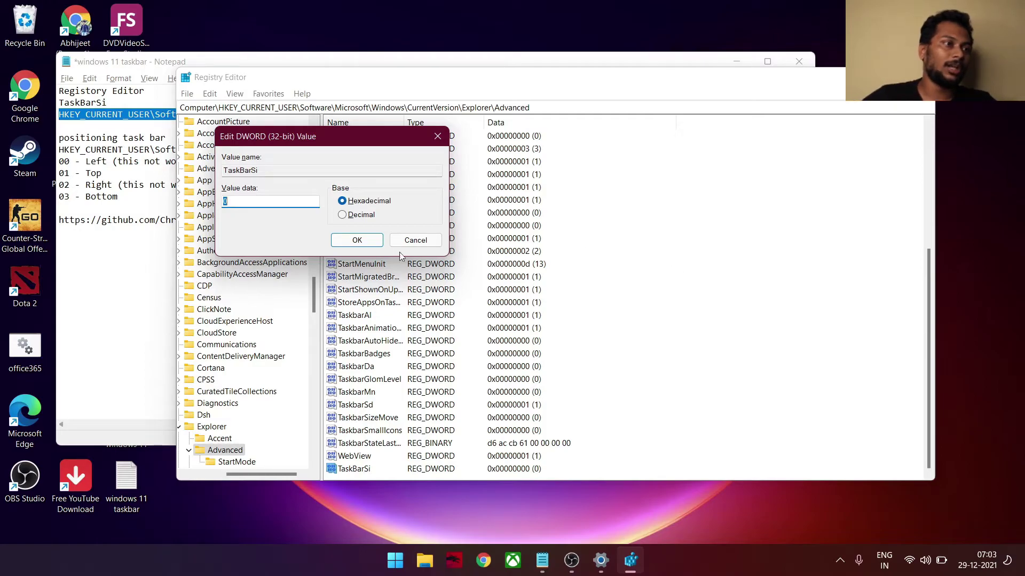
pyautogui.click(359, 243)
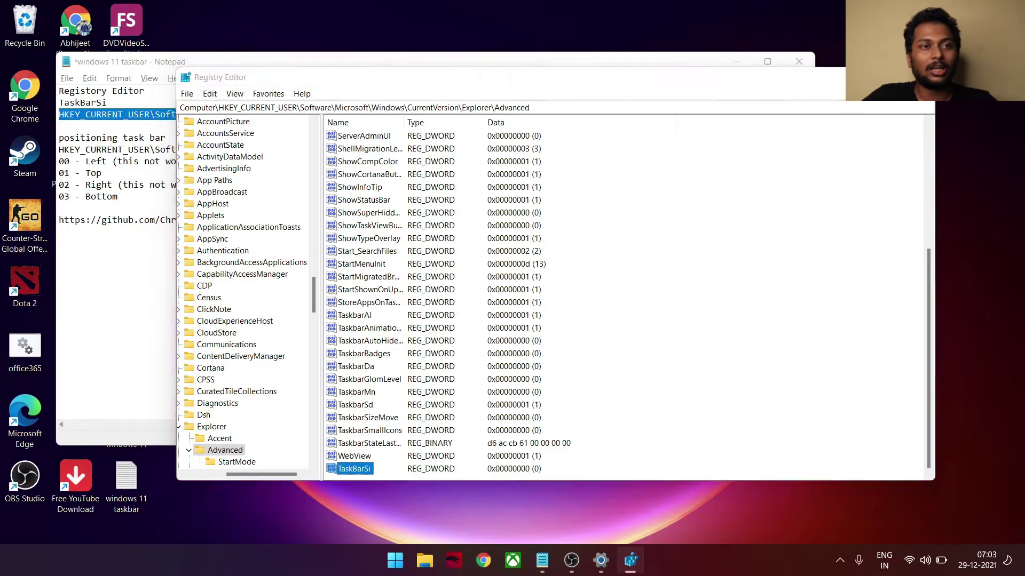
# Minimize Registry Editor and the Notepad notes, and open Task Manager
pyautogui.click(630, 560)
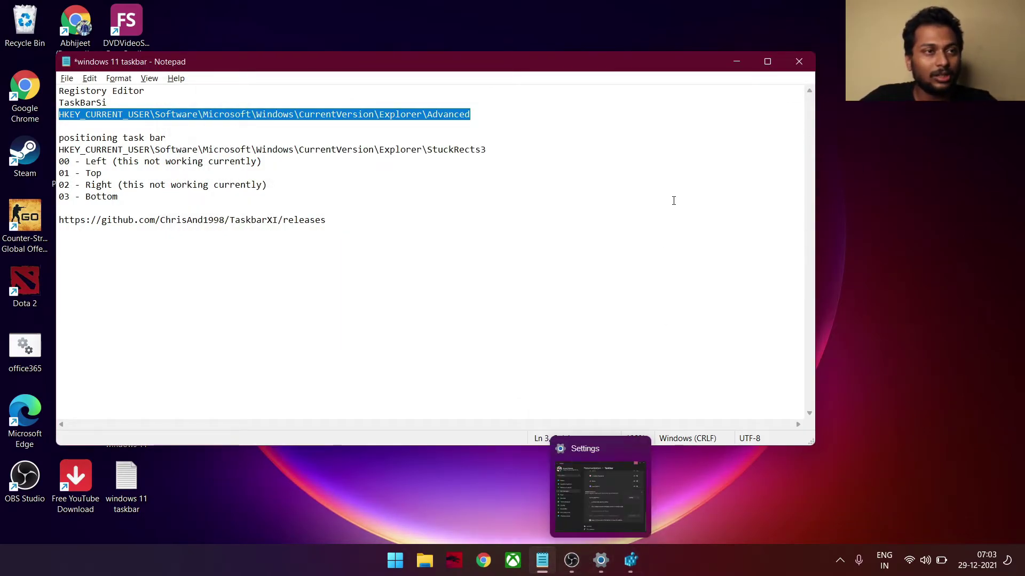
pyautogui.click(736, 61)
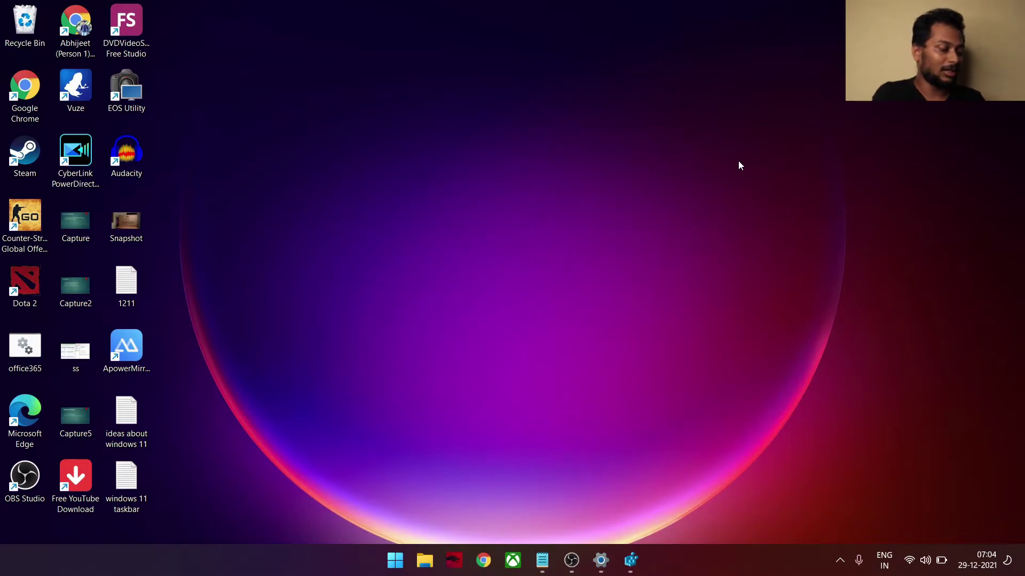
pyautogui.hotkey('ctrl', 'shift', 'Escape')
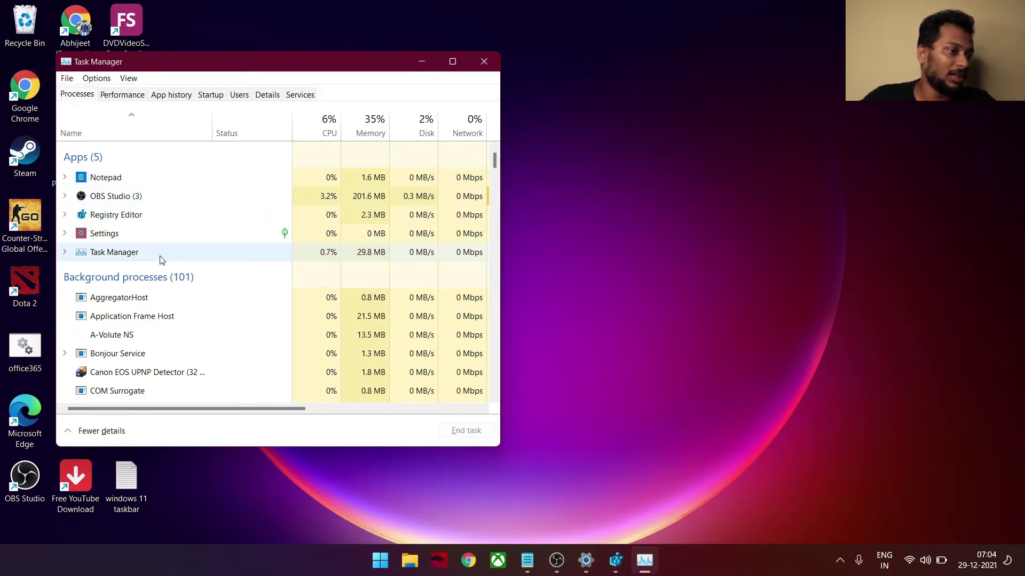
# Open and close a File Explorer window, restart the Windows Explorer process, and minimize Task Manager
pyautogui.click(464, 522)
pyautogui.press('super+e')
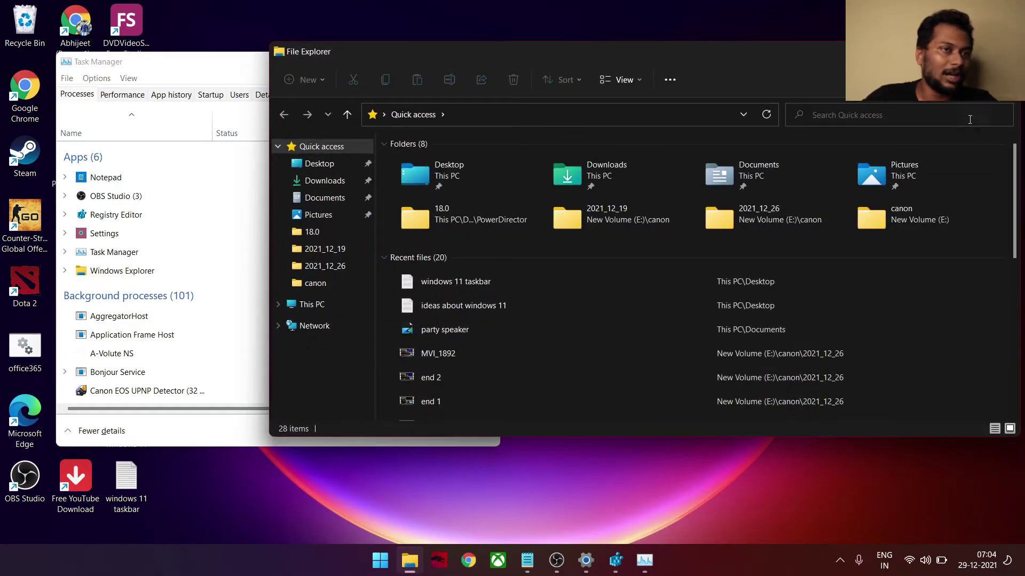
pyautogui.hotkey('alt', 'F4')
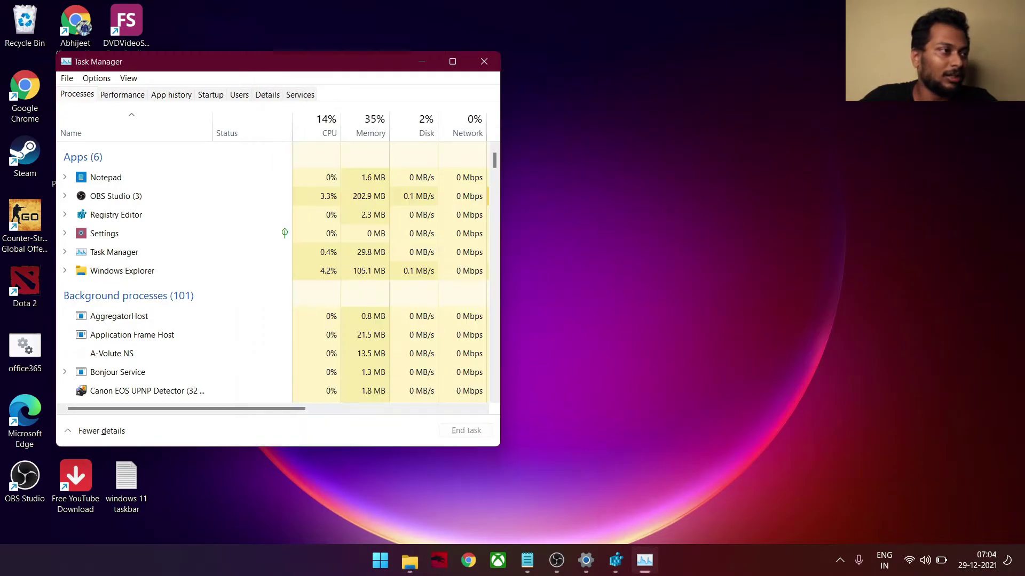
pyautogui.rightClick(120, 277)
pyautogui.click(172, 298)
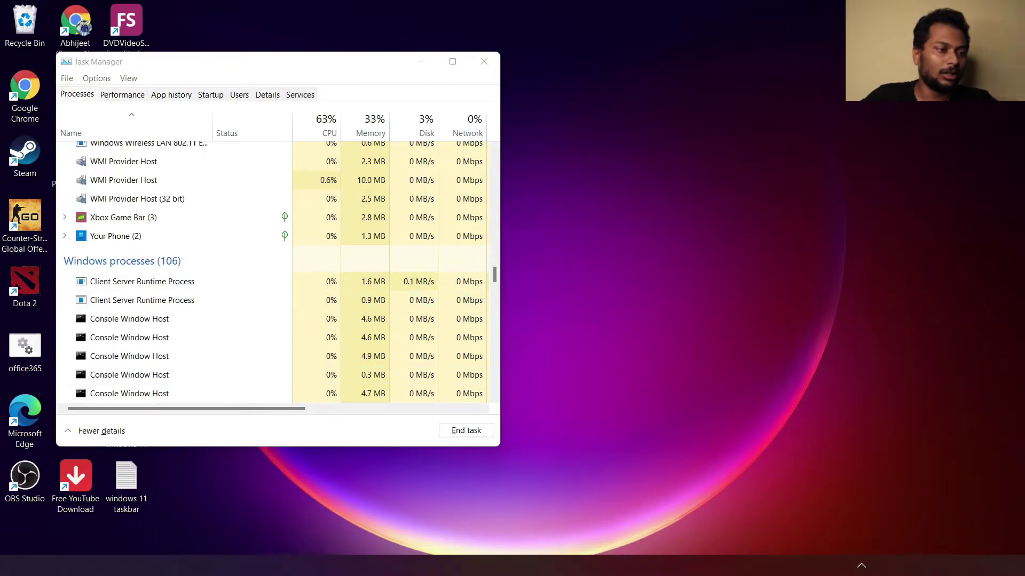
pyautogui.moveTo(526, 566)
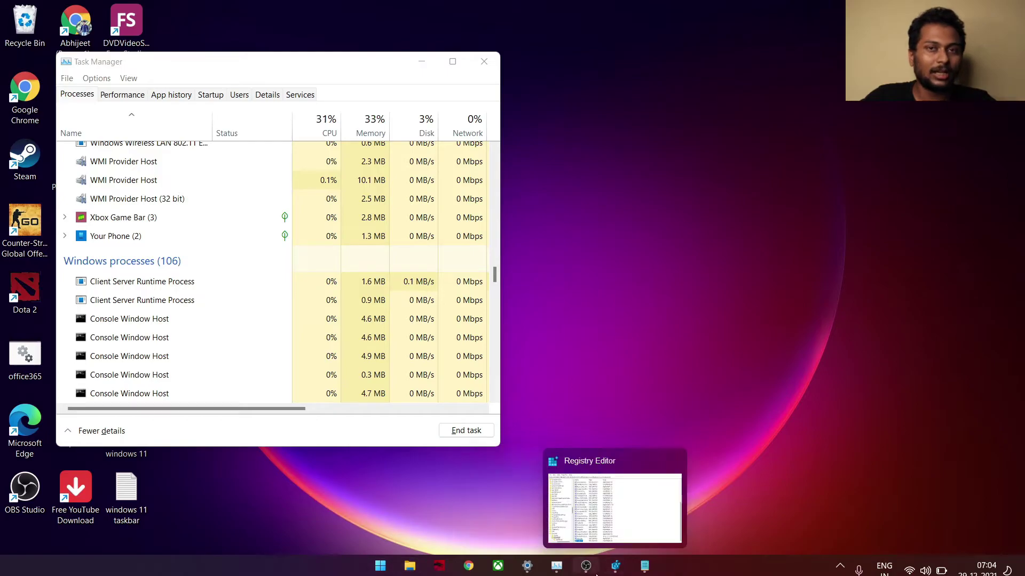
pyautogui.moveTo(592, 571)
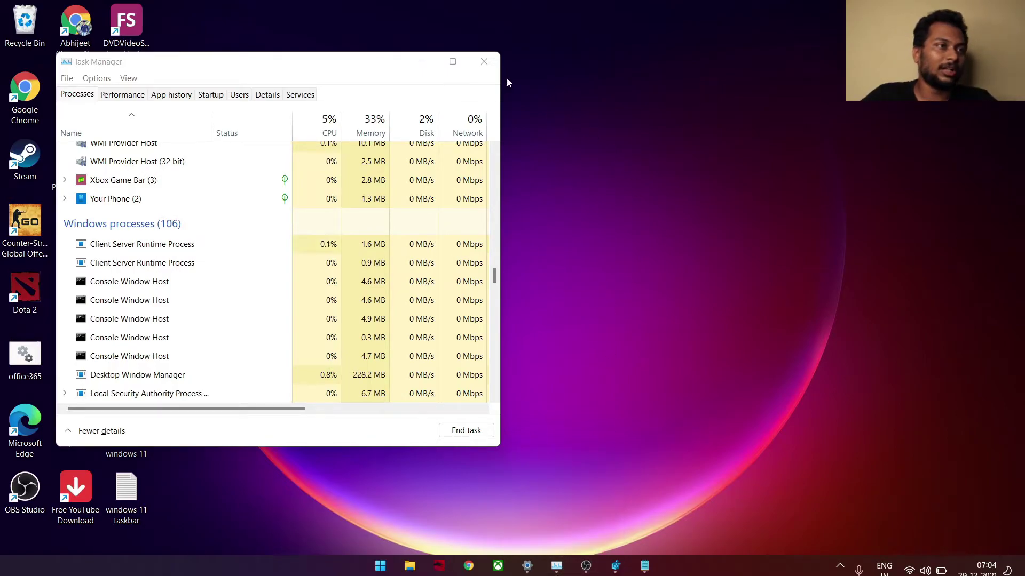
pyautogui.click(421, 64)
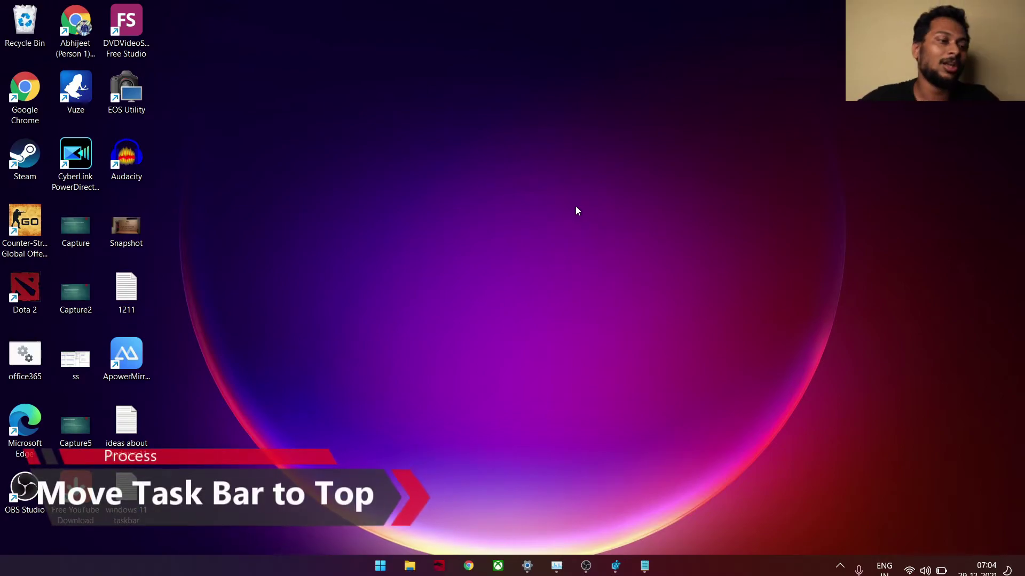
# Switch to the Notepad notes and copy the registry path HKEY_CURRENT_USER\Software\Microsoft\Windows\CurrentVersion\Explorer\StuckRects3
pyautogui.click(645, 567)
pyautogui.moveTo(59, 162)
pyautogui.mouseDown()
pyautogui.moveTo(356, 158)
pyautogui.moveTo(92, 161)
pyautogui.moveTo(59, 149)
pyautogui.mouseUp()
pyautogui.hotkey('ctrl', 'c')
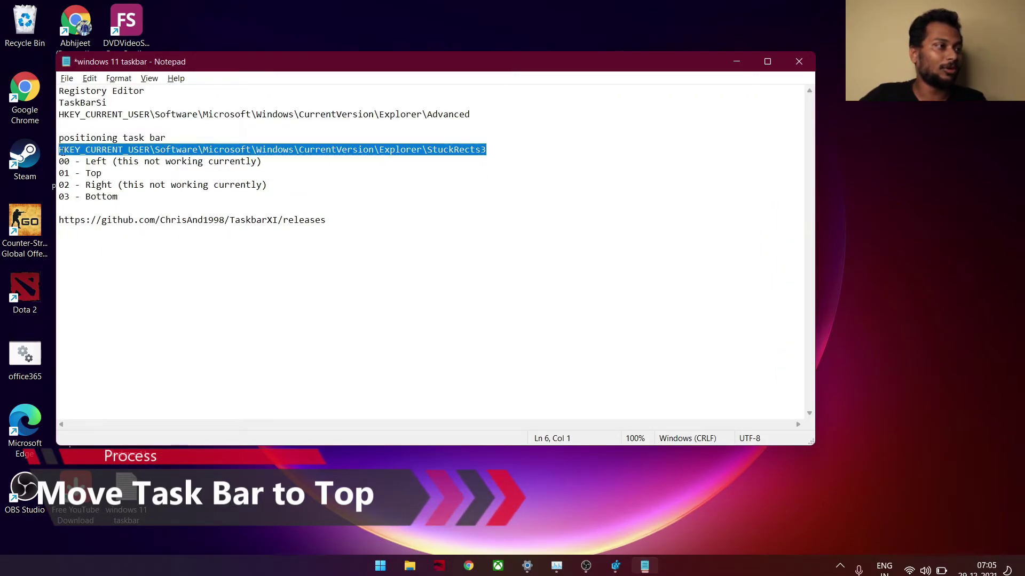
# Return to Registry Editor and go to the copied Explorer\StuckRects3 path, replacing the Advanced address
pyautogui.click(615, 567)
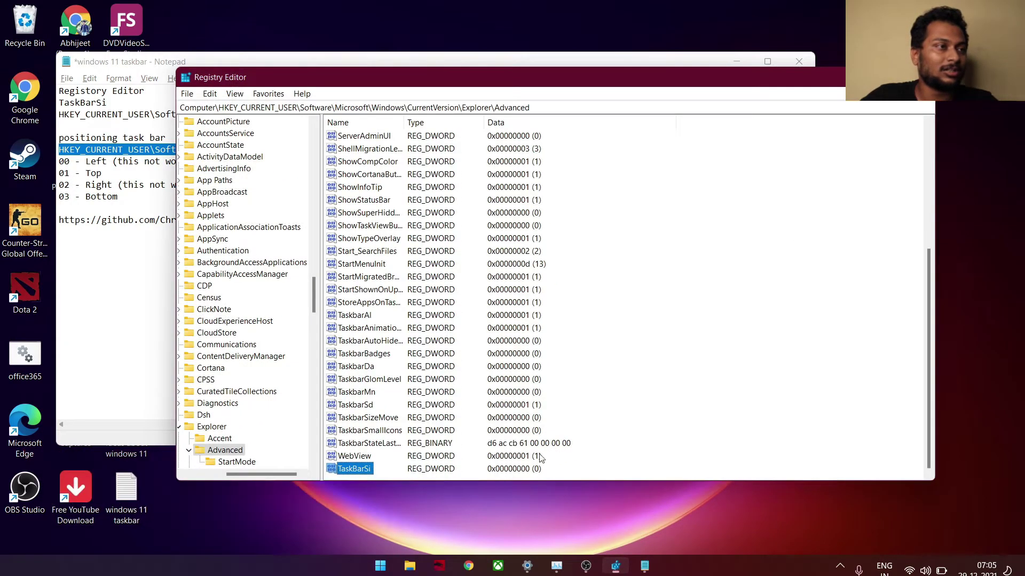
pyautogui.doubleClick(549, 110)
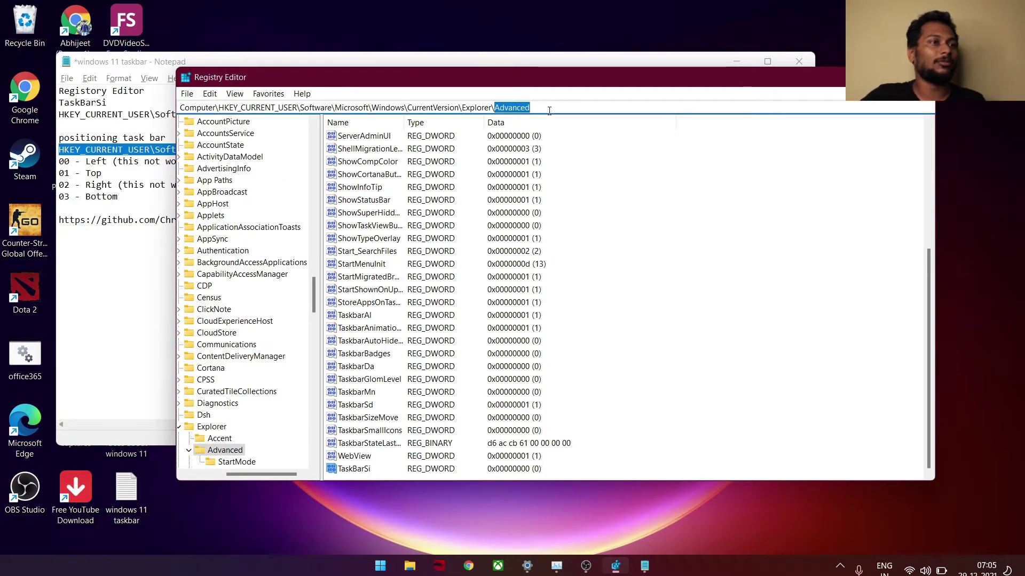
pyautogui.hotkey('ctrl', 'a')
pyautogui.press('BackSpace')
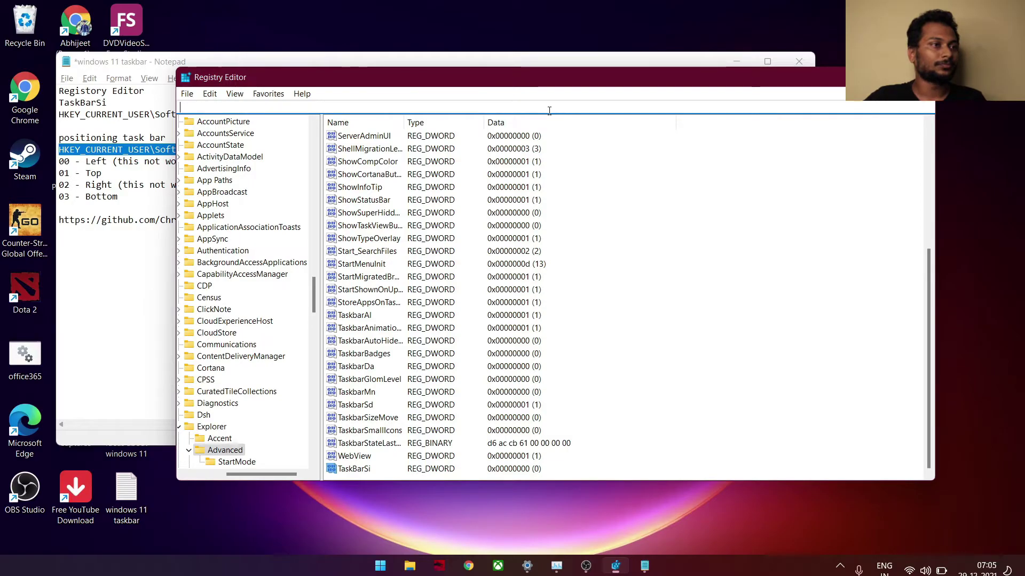
pyautogui.hotkey('ctrl', 'v')
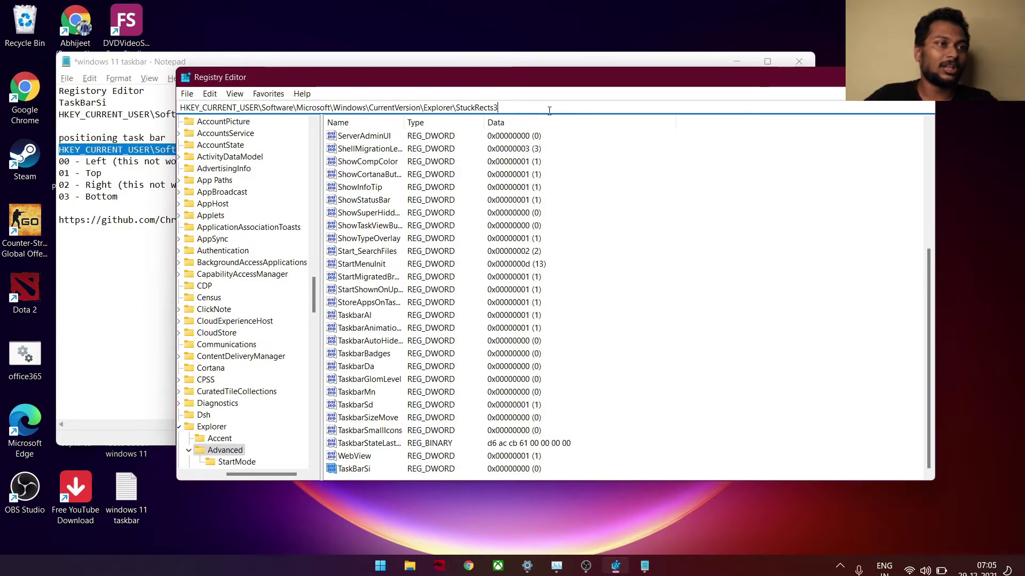
pyautogui.press('Return')
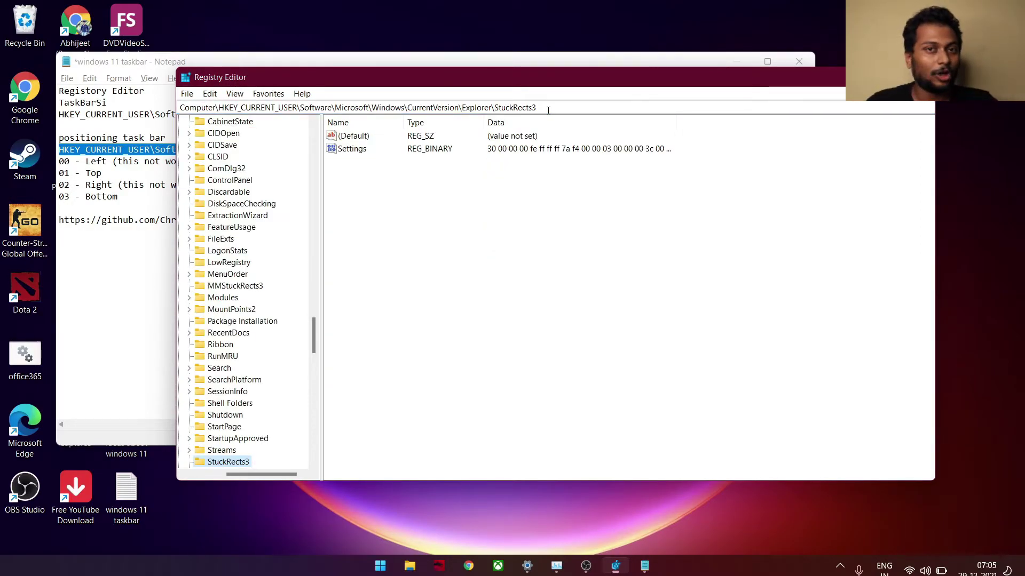
# Edit the Settings binary value, setting the fifth byte of row 00000008 to 01 for a top taskbar, and save it
pyautogui.doubleClick(342, 150)
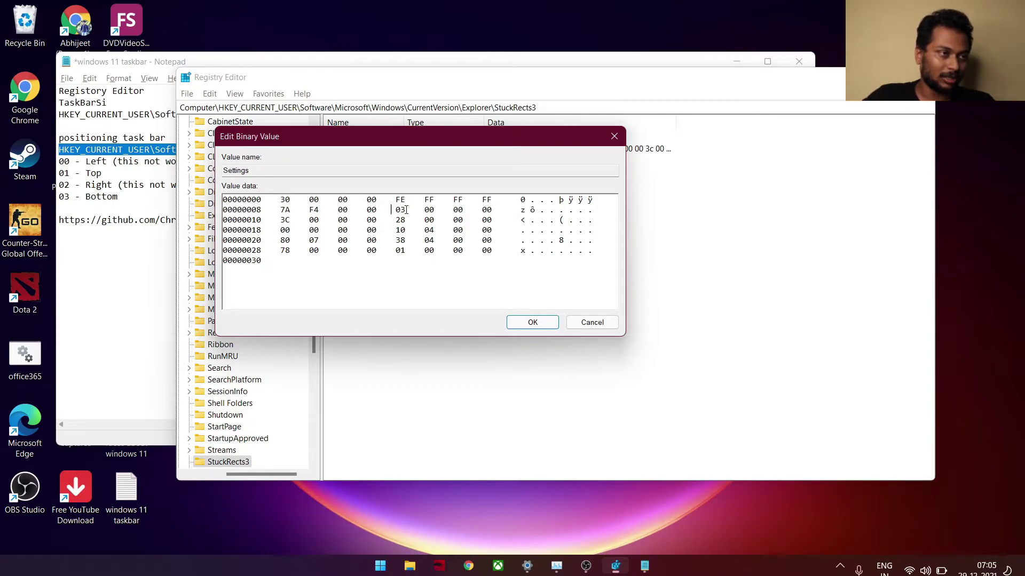
pyautogui.doubleClick(402, 210)
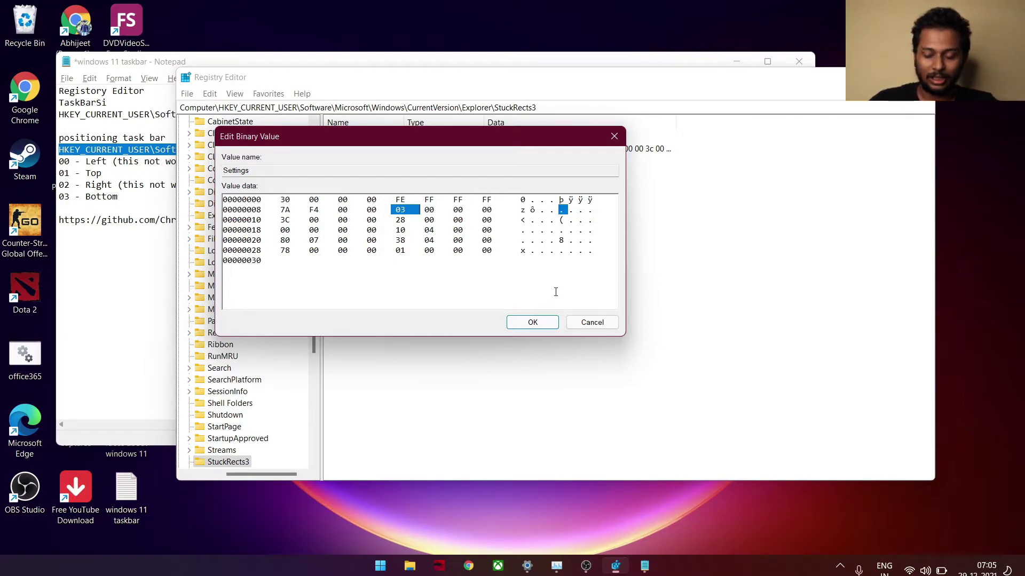
pyautogui.write('00')
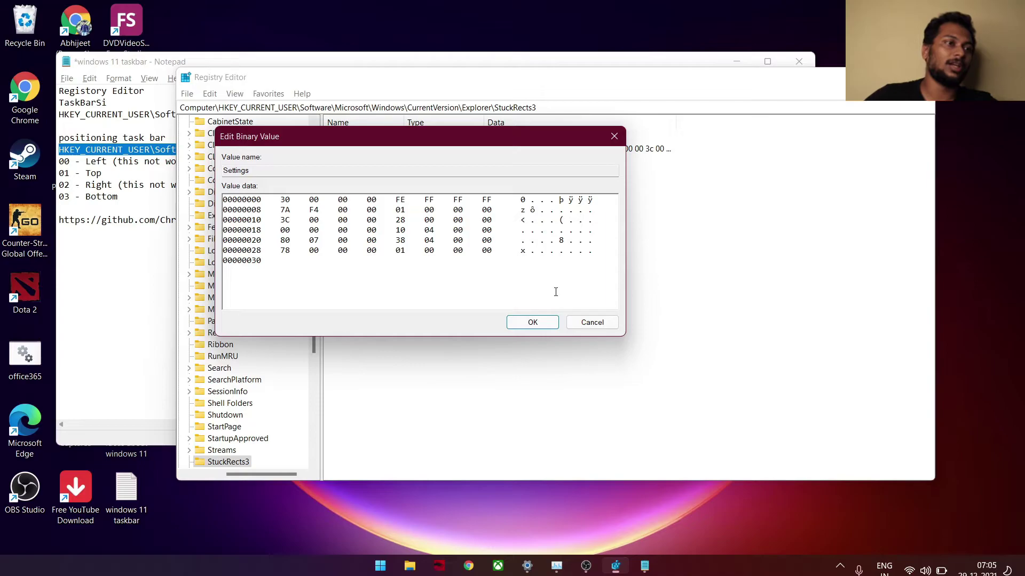
pyautogui.click(532, 322)
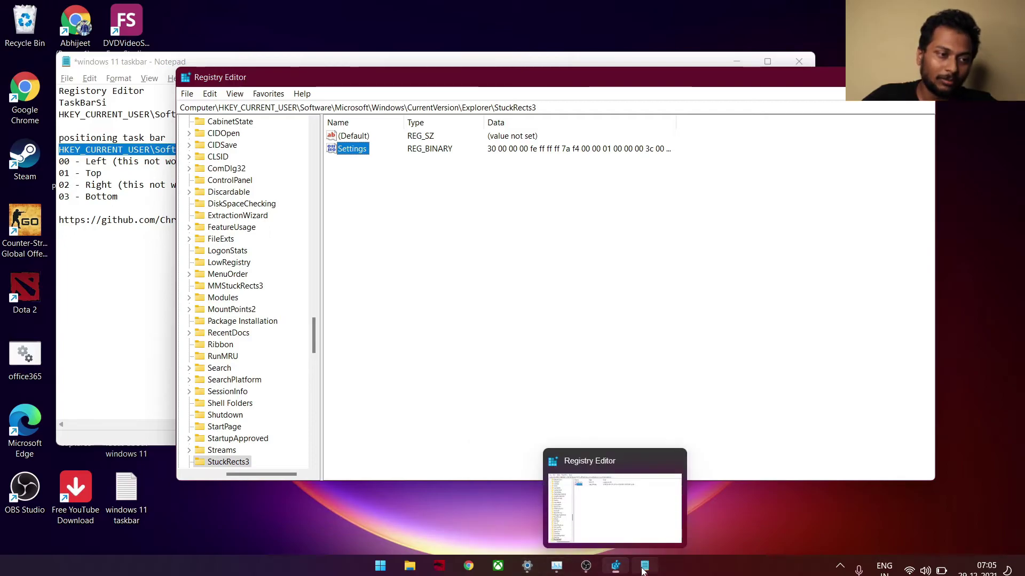
pyautogui.moveTo(621, 572)
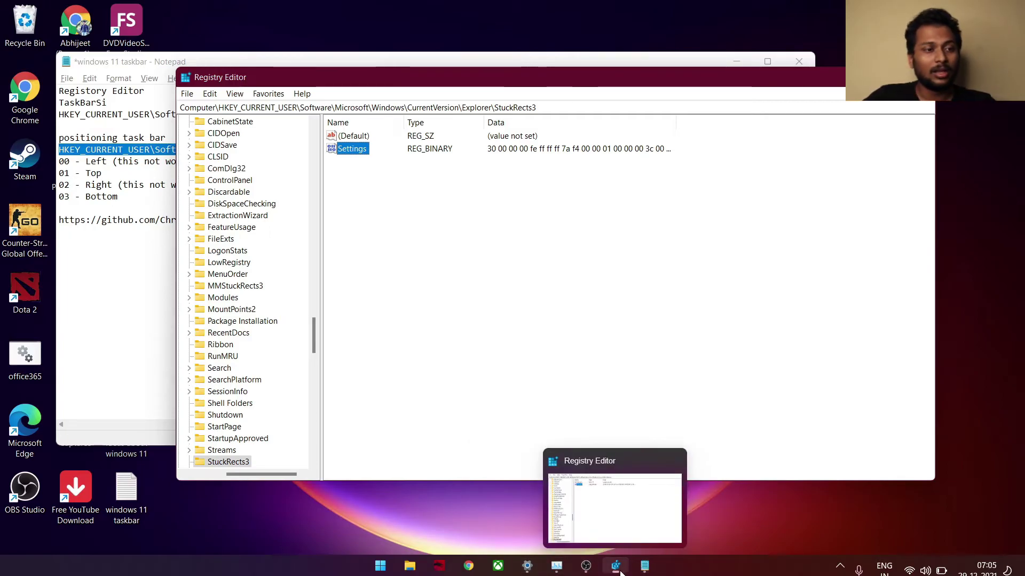
# Switch to Task Manager, open a File Explorer window, and bring up the Apps section of the process list
pyautogui.click(557, 570)
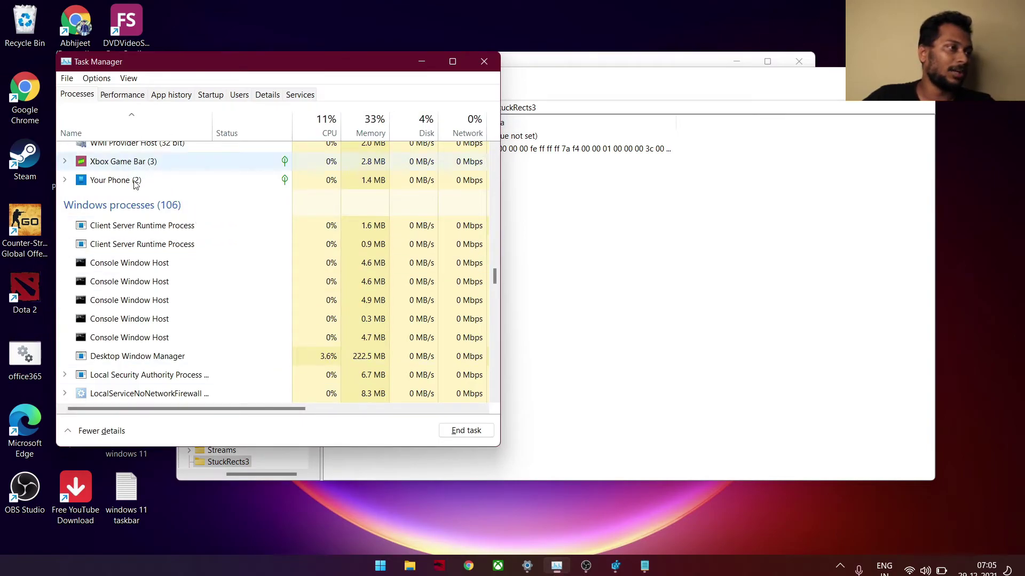
pyautogui.scroll(1, 164, 190)
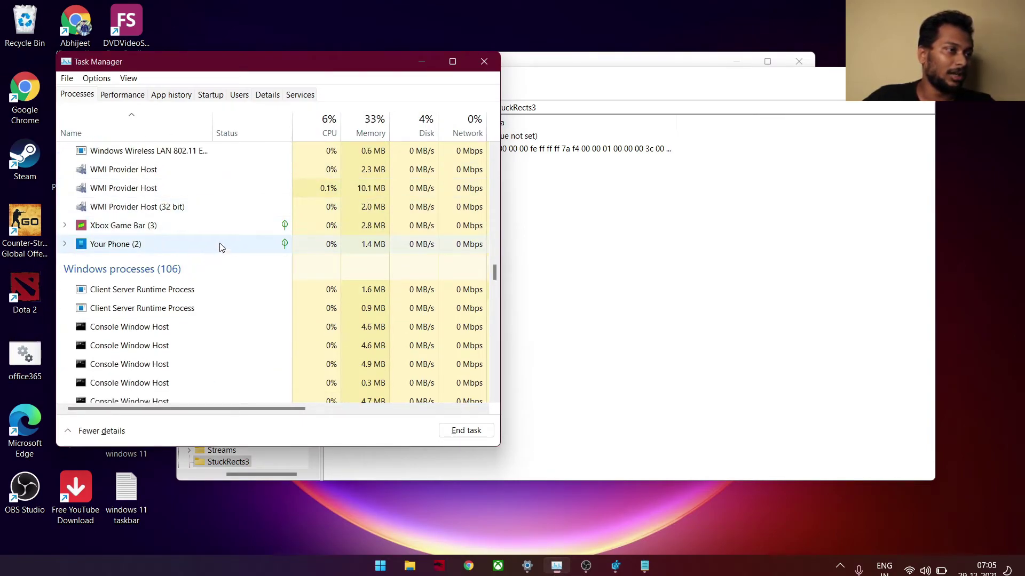
pyautogui.click(380, 566)
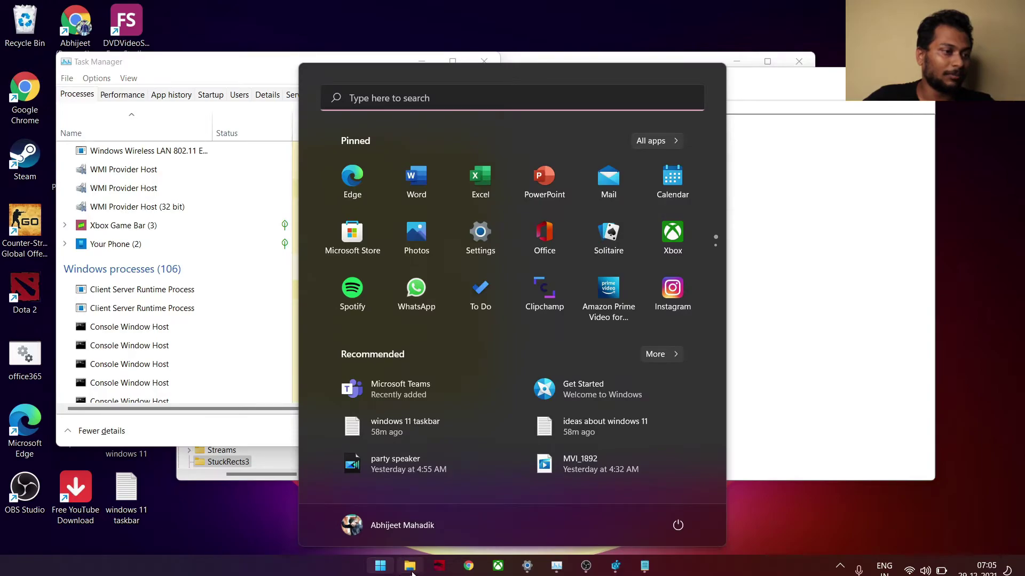
pyautogui.click(409, 566)
pyautogui.click(169, 211)
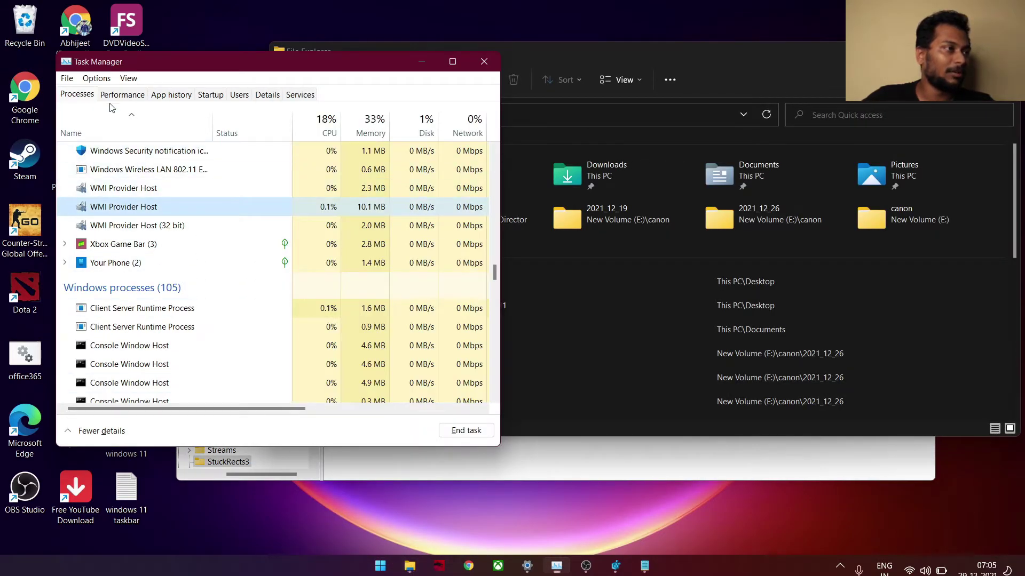
pyautogui.click(122, 95)
pyautogui.click(77, 95)
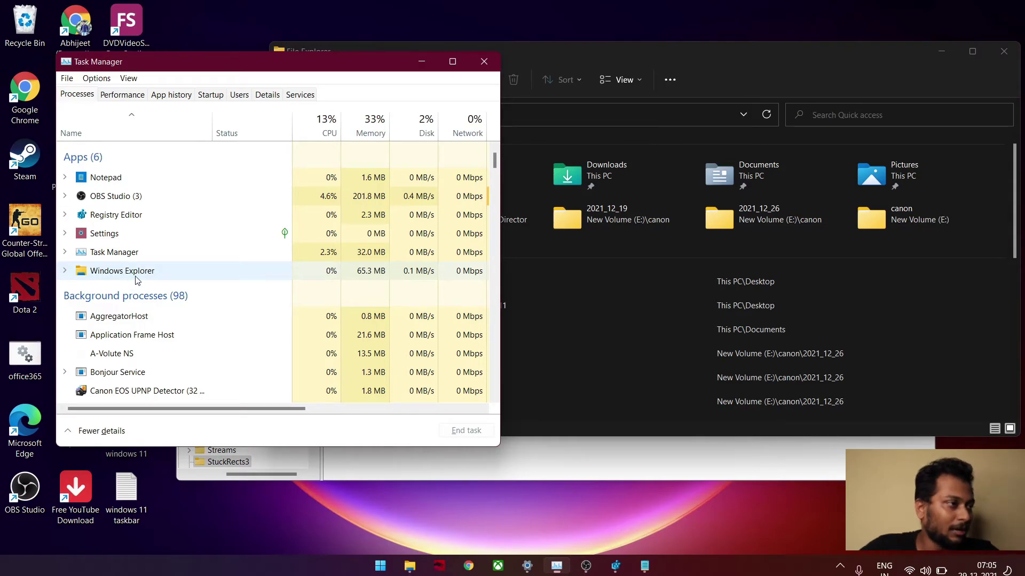
# Restart the Windows Explorer process, and minimize Task Manager and Registry Editor
pyautogui.rightClick(140, 274)
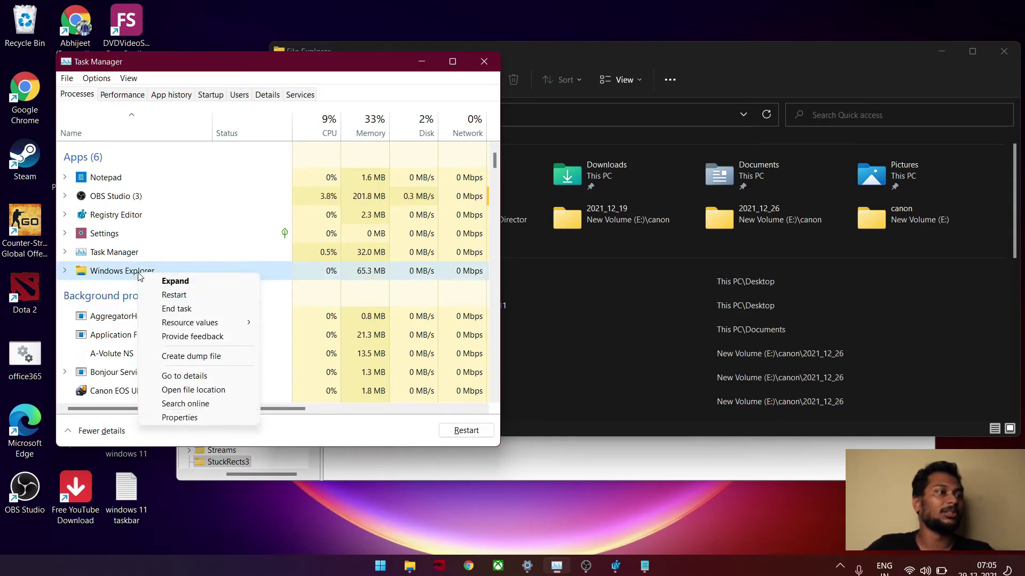
pyautogui.click(182, 297)
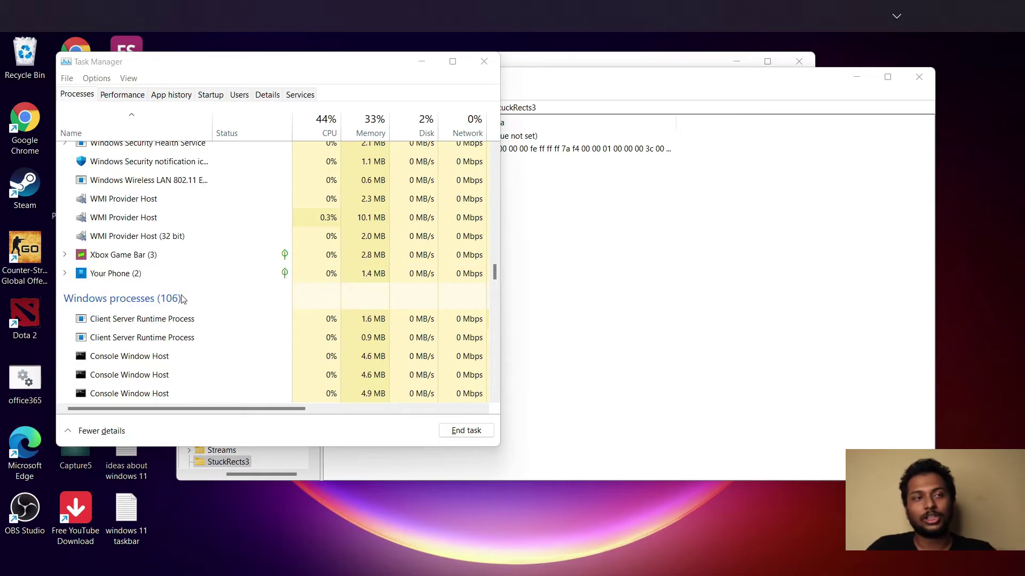
pyautogui.click(422, 63)
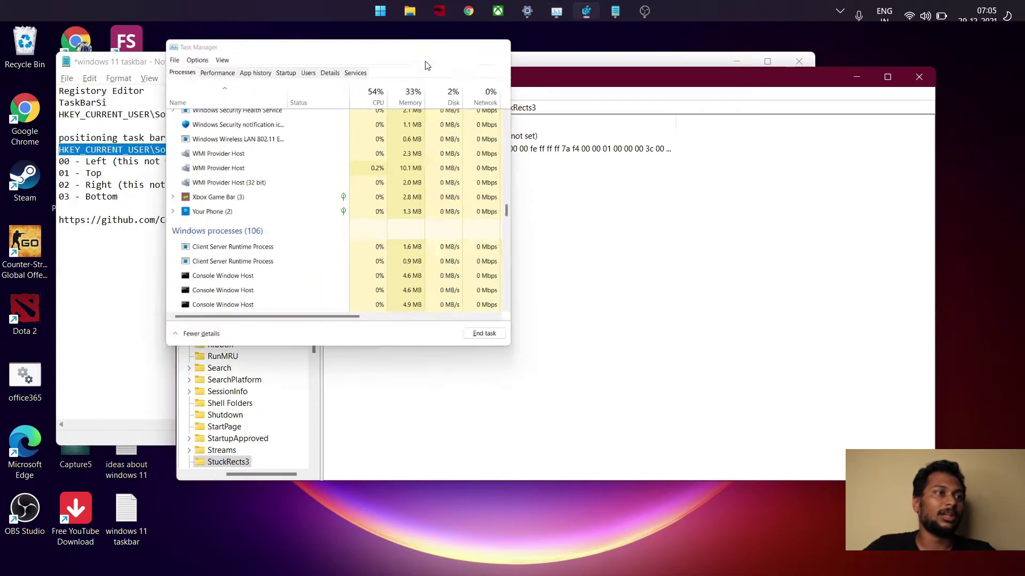
pyautogui.click(857, 76)
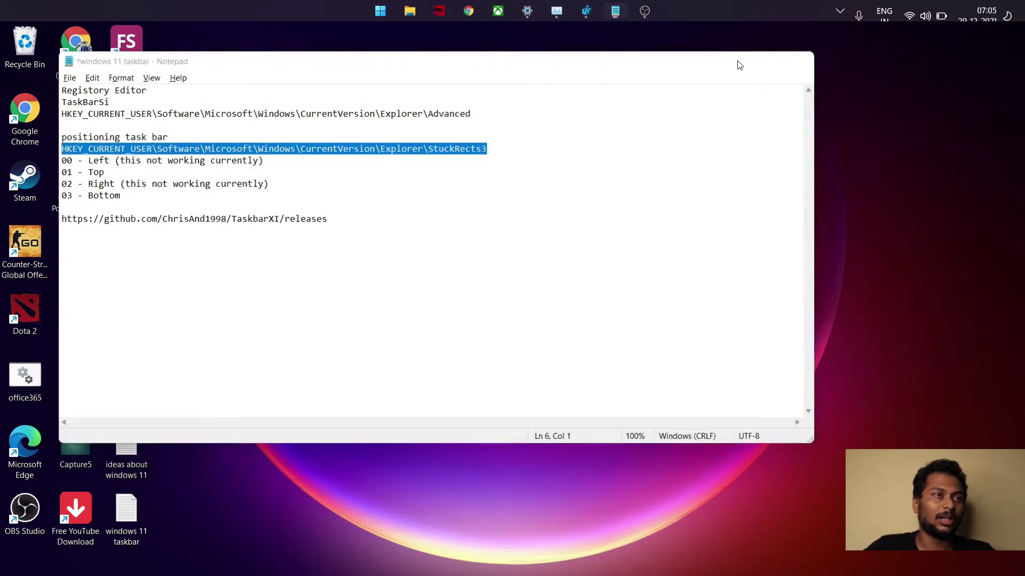
# Minimize Notepad, open Chrome, and copy the GitHub TaskbarXI releases address from the windows 11 taskbar notes
pyautogui.click(739, 63)
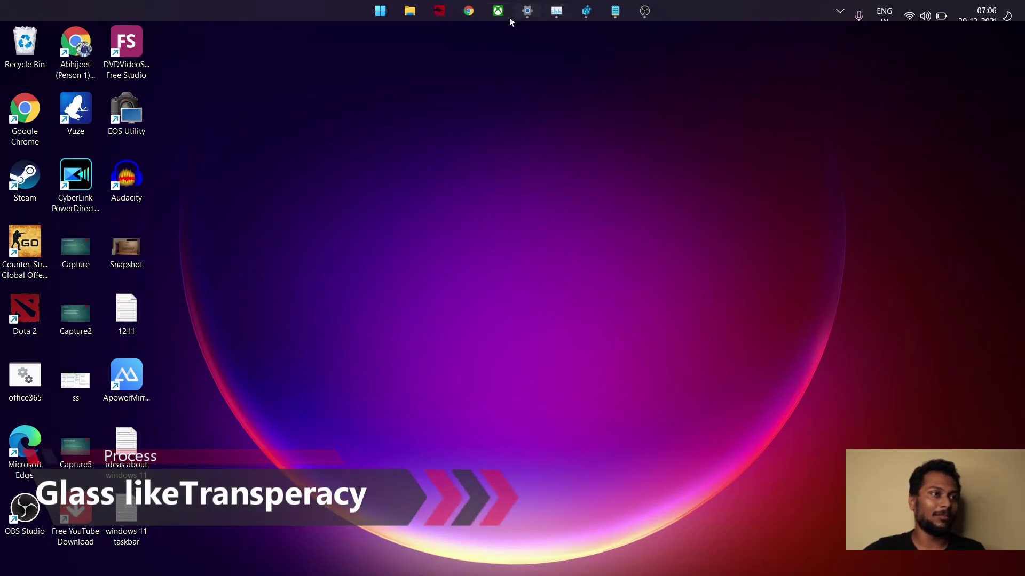
pyautogui.click(468, 11)
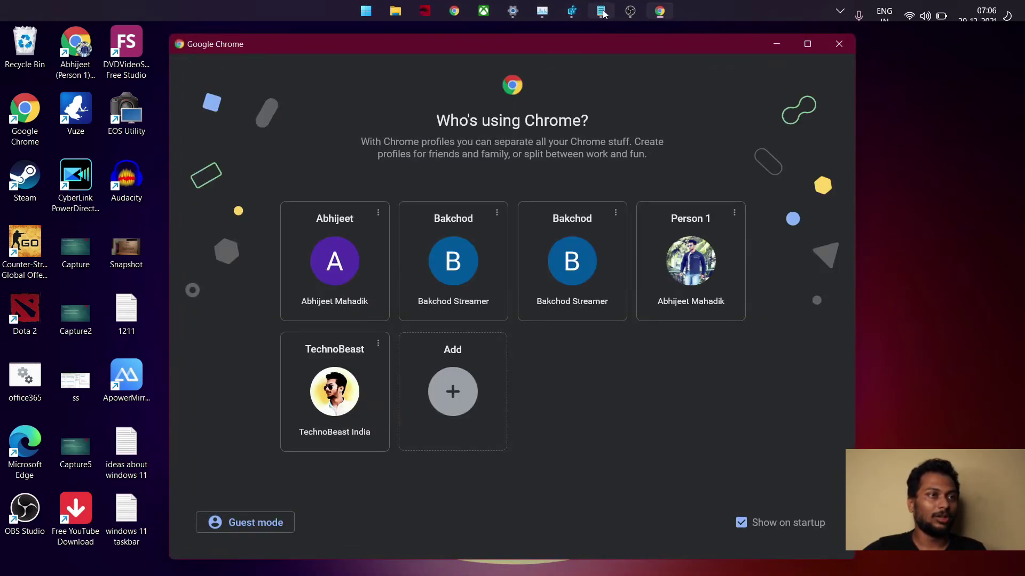
pyautogui.click(601, 11)
pyautogui.moveTo(59, 220); pyautogui.dragTo(343, 221)
pyautogui.hotkey('ctrl', 'c')
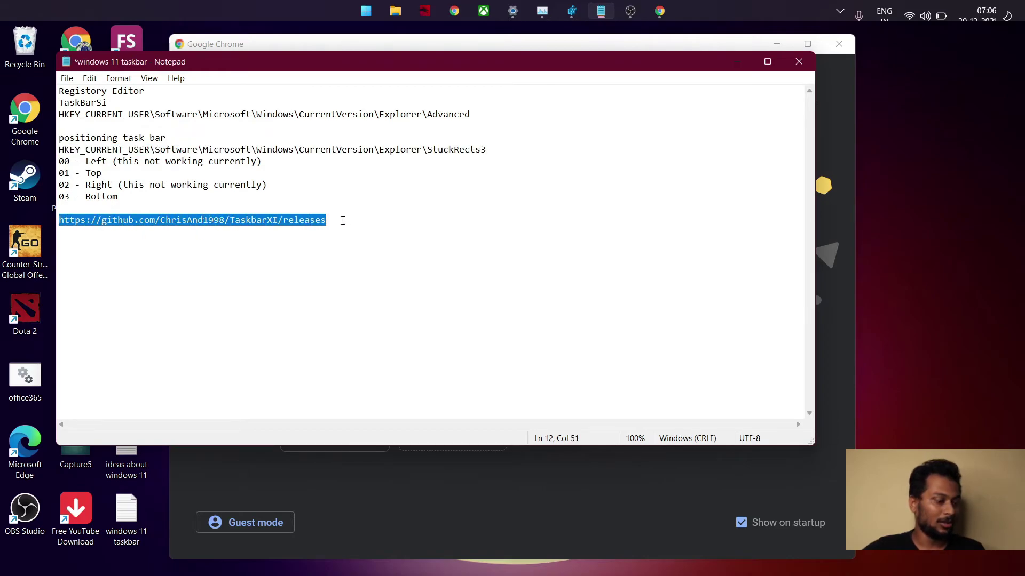
# Return to Chrome, choose a browser profile, and go to the copied TaskbarXI releases address
pyautogui.click(449, 470)
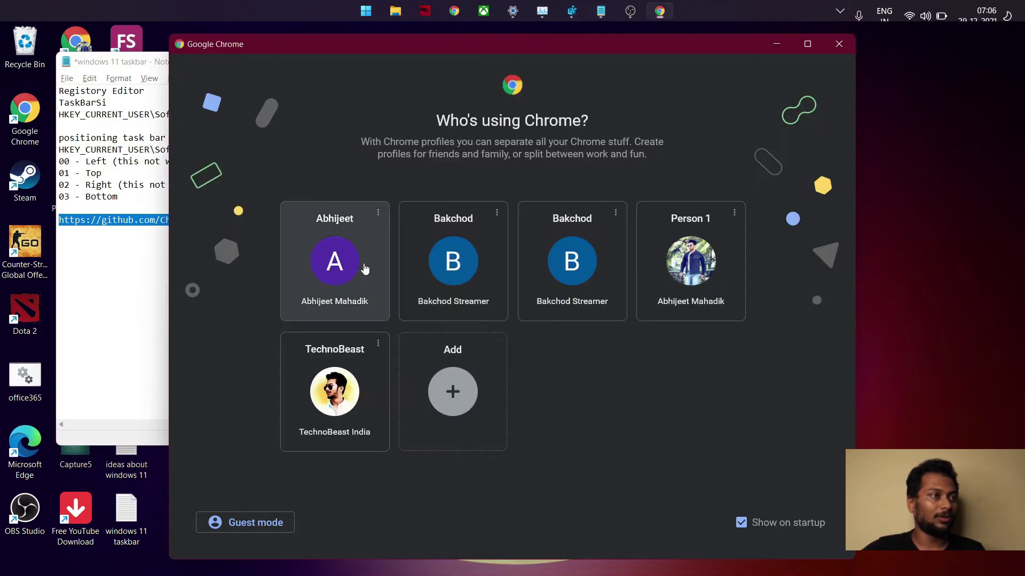
pyautogui.click(591, 255)
pyautogui.click(238, 55)
pyautogui.hotkey('ctrl', 'v')
pyautogui.press('Return')
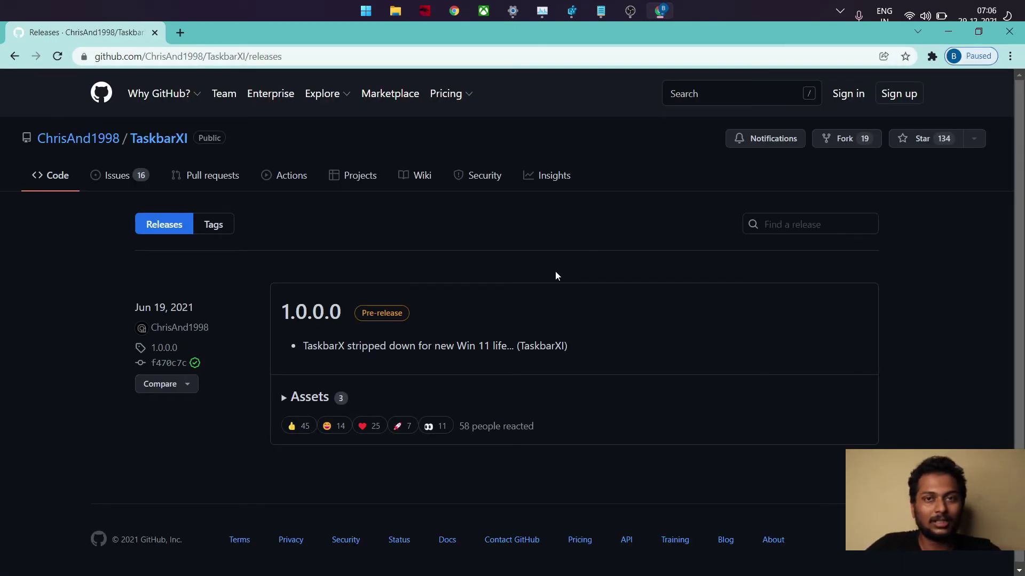
# Expand the assets of the 1.0.0.0 pre-release and download Release.zip
pyautogui.click(290, 406)
pyautogui.scroll(-1, 340, 395)
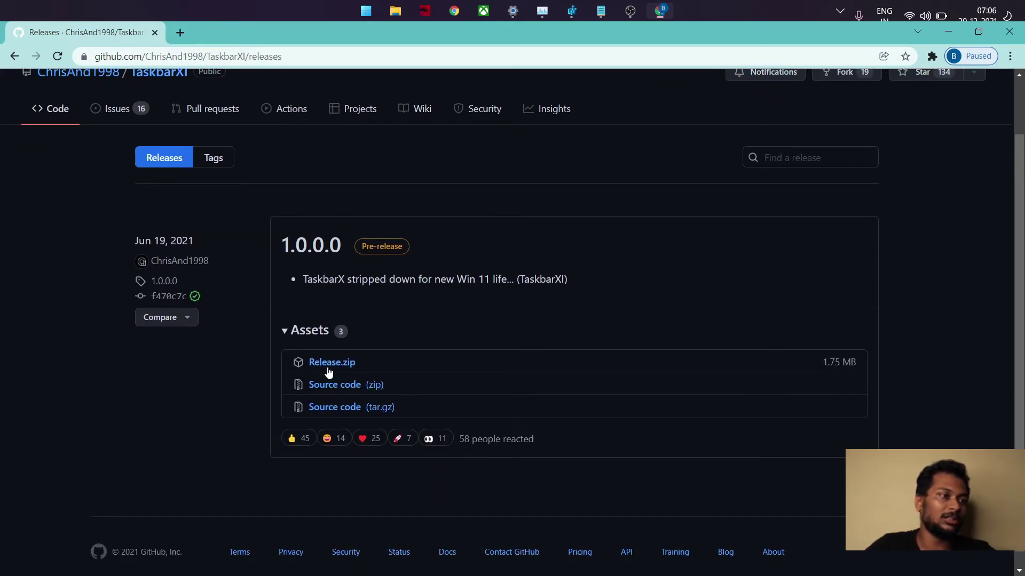
pyautogui.click(328, 369)
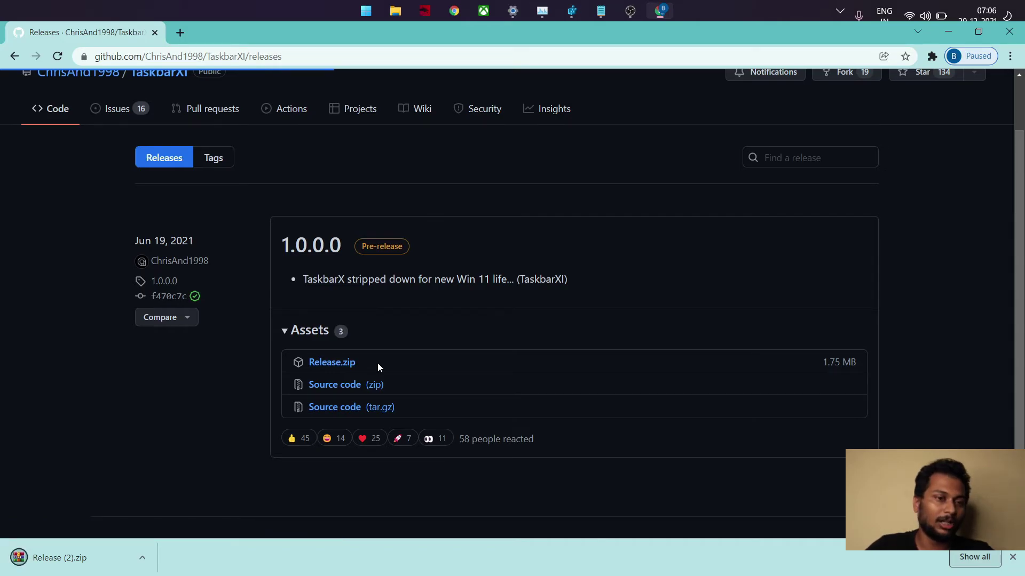
# Switch to File Explorer and open the extracted Release folder inside Downloads
pyautogui.click(398, 14)
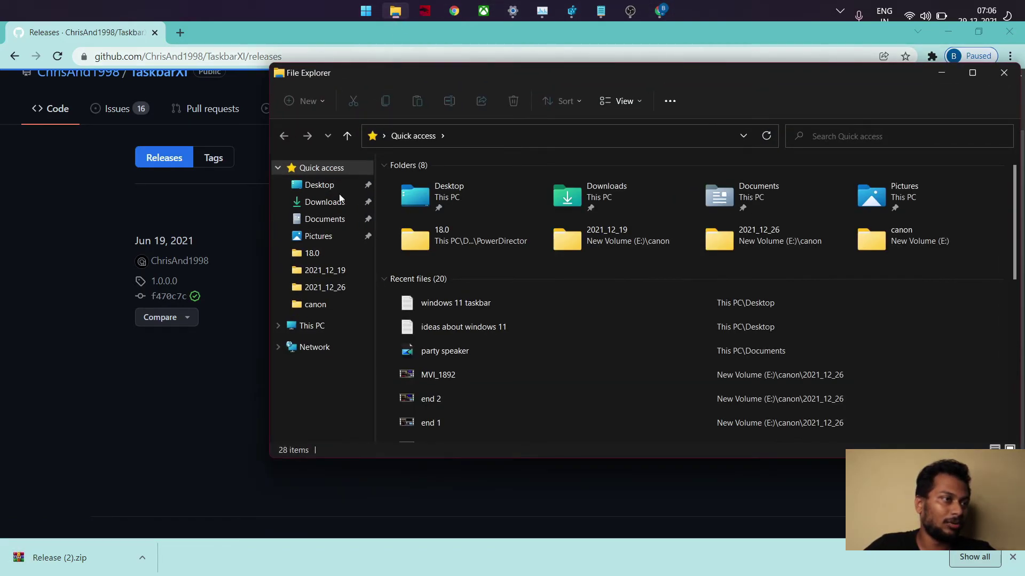
pyautogui.click(339, 199)
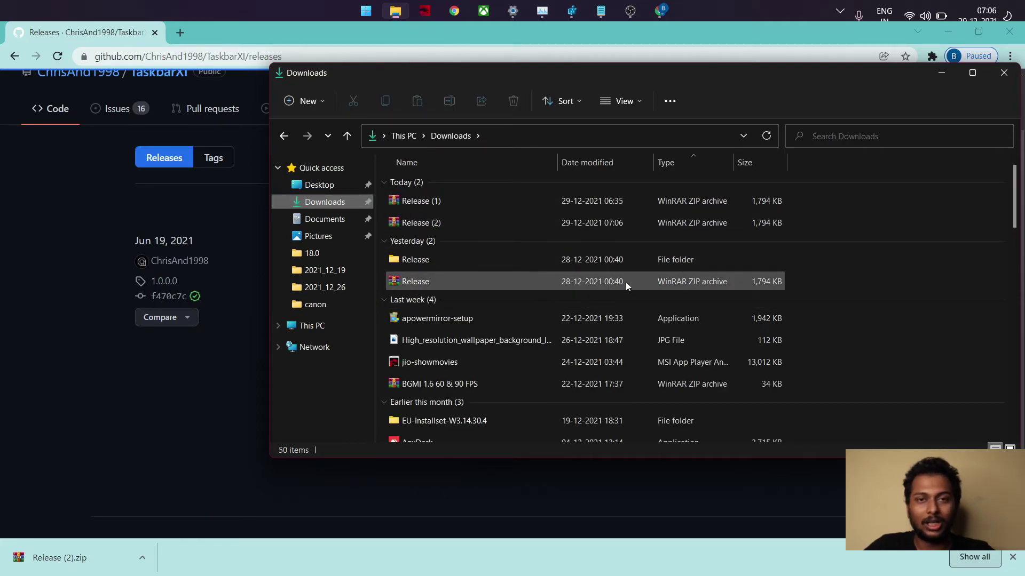
pyautogui.click(452, 262)
pyautogui.click(436, 258)
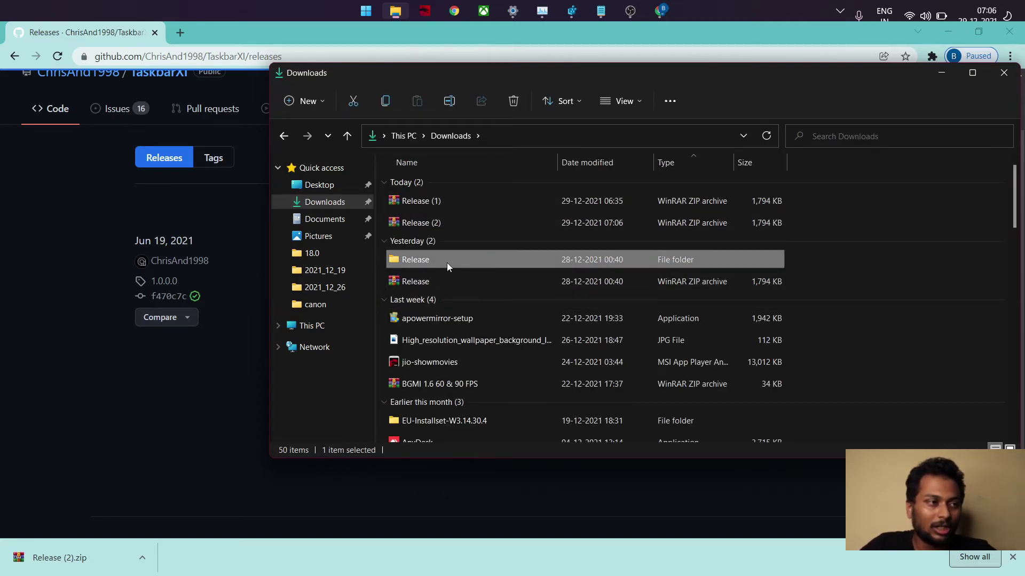
pyautogui.doubleClick(478, 261)
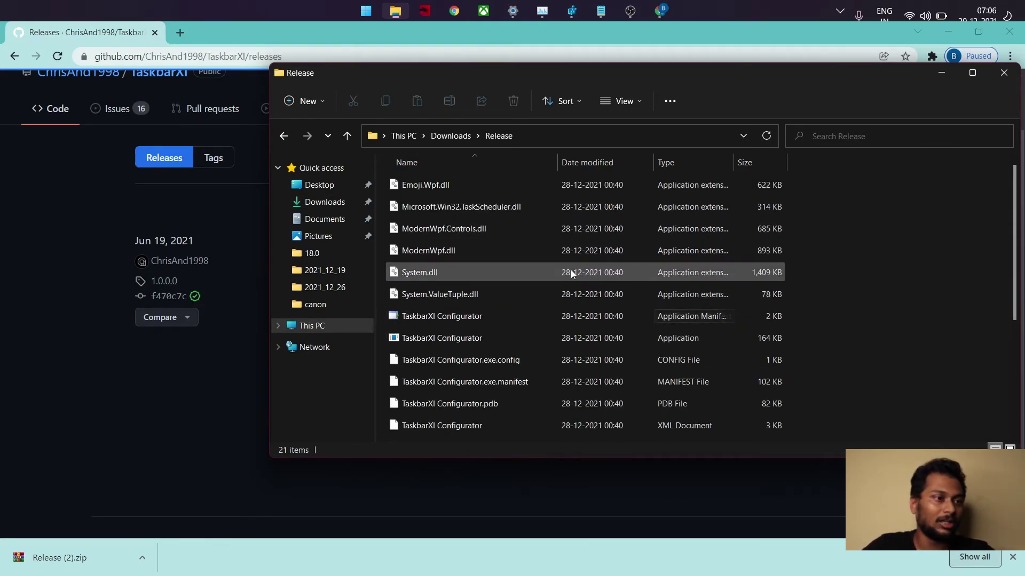
# Launch the TaskbarXI Configurator application and apply the Transparent style to the taskbar
pyautogui.scroll(-2, 571, 270)
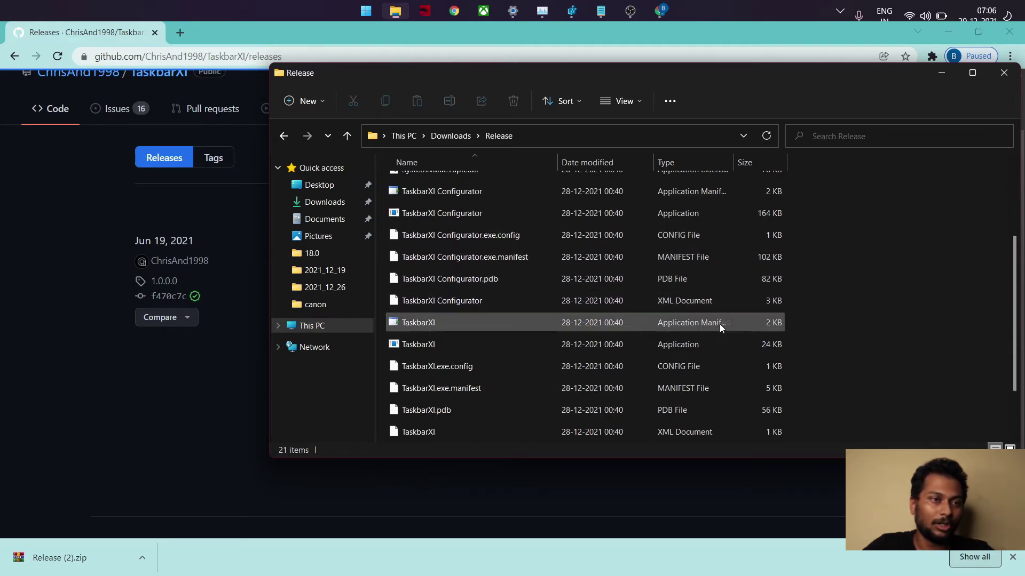
pyautogui.scroll(2, 638, 318)
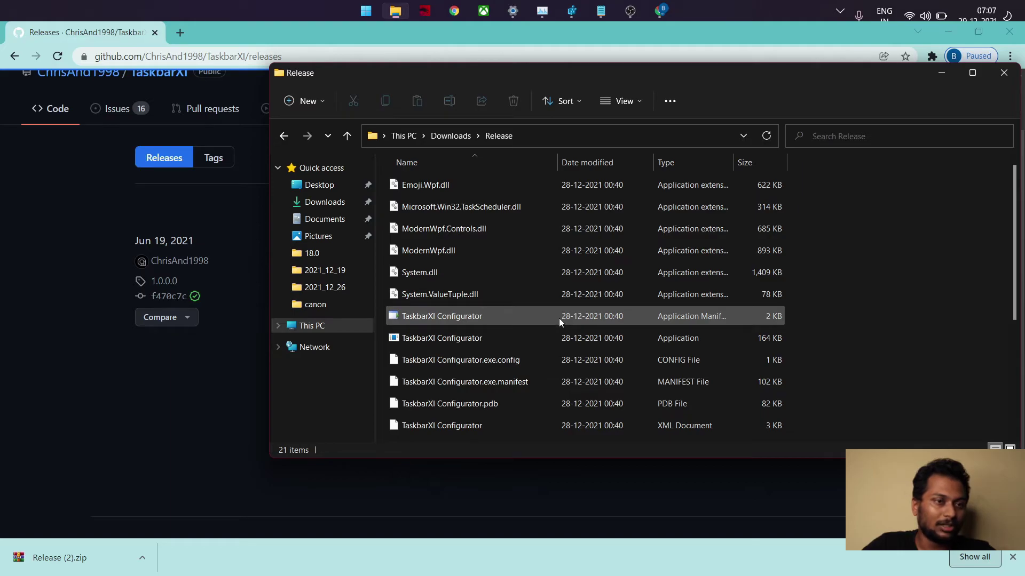
pyautogui.click(529, 342)
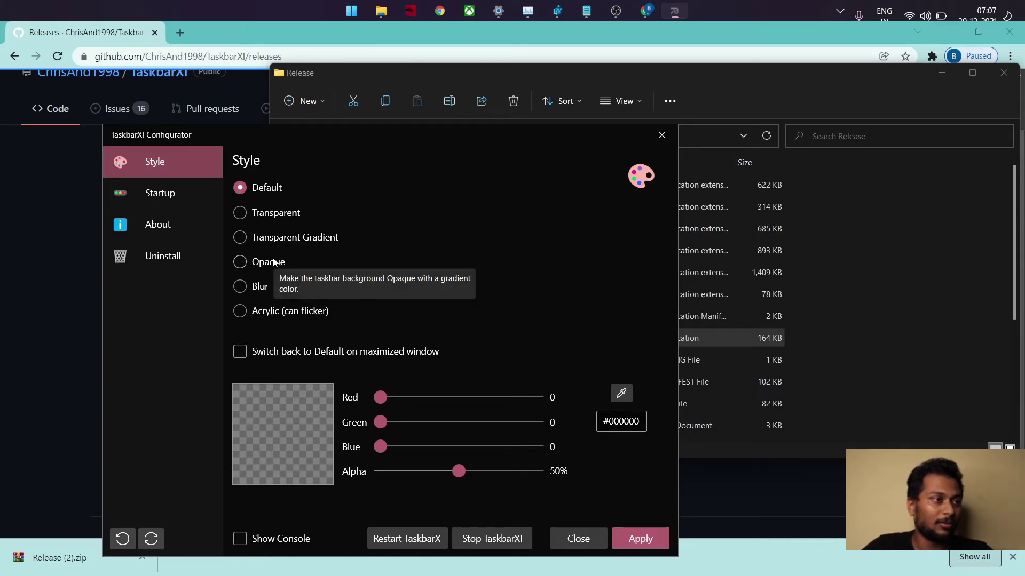
pyautogui.click(240, 213)
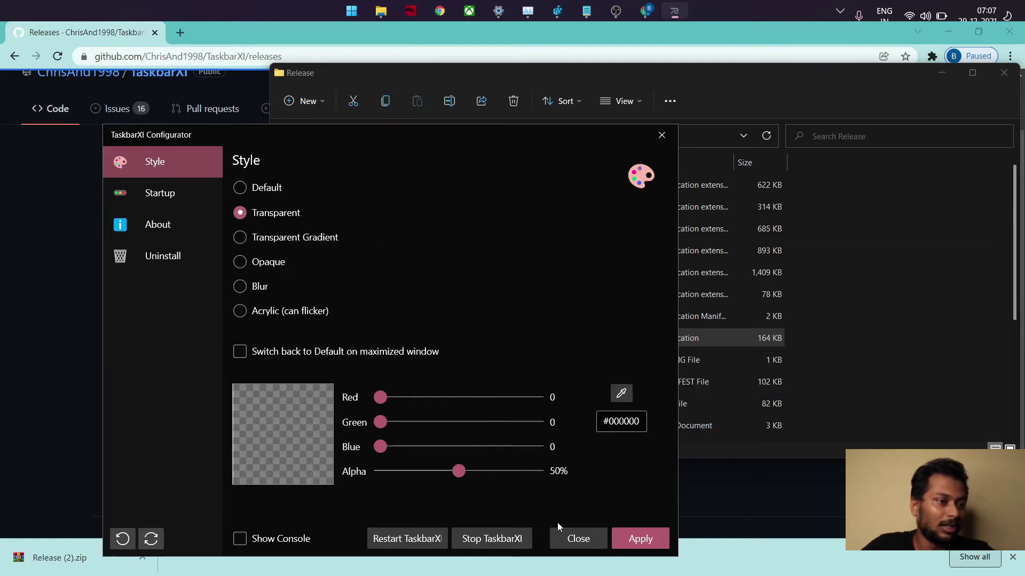
pyautogui.click(640, 541)
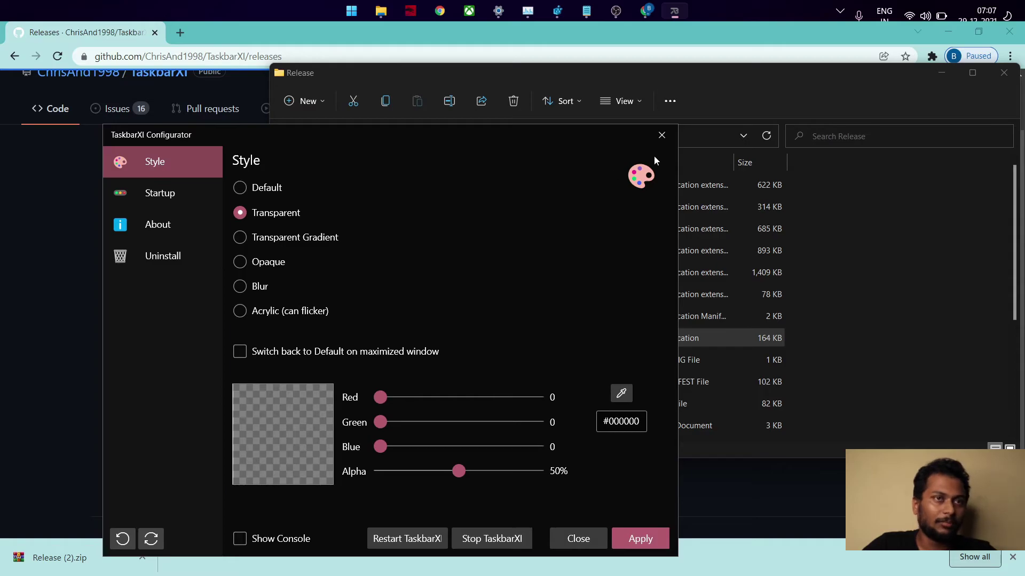
# Minimize Chrome, File Explorer, Notepad and the Configurator to show the taskbar against the bare desktop
pyautogui.click(946, 32)
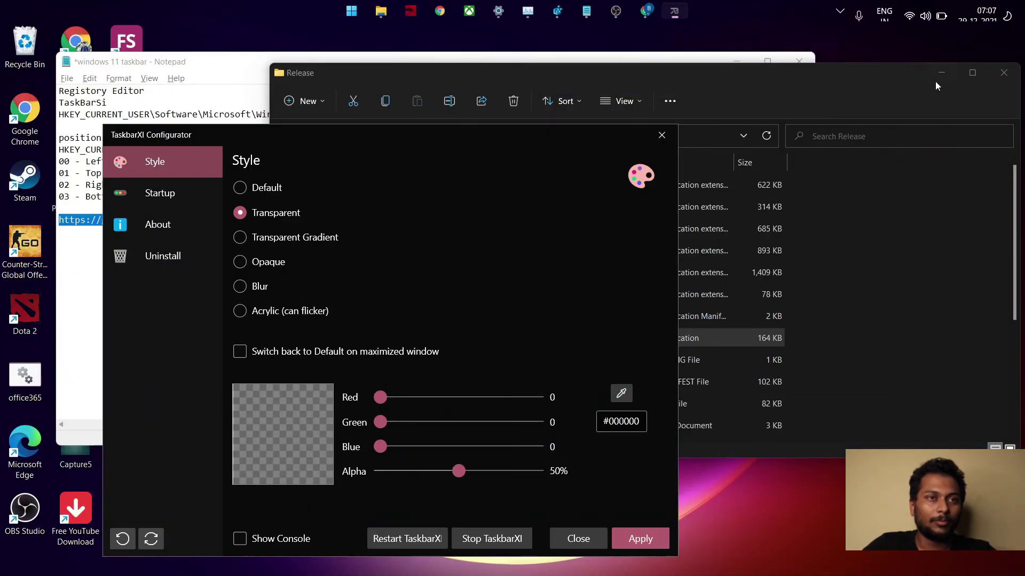
pyautogui.click(942, 72)
pyautogui.click(737, 62)
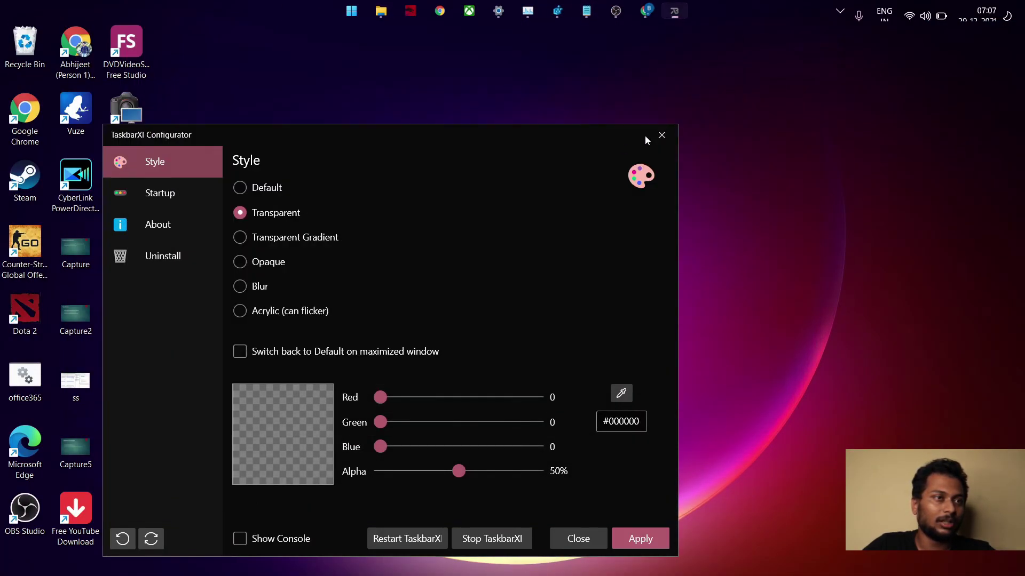
pyautogui.click(764, 285)
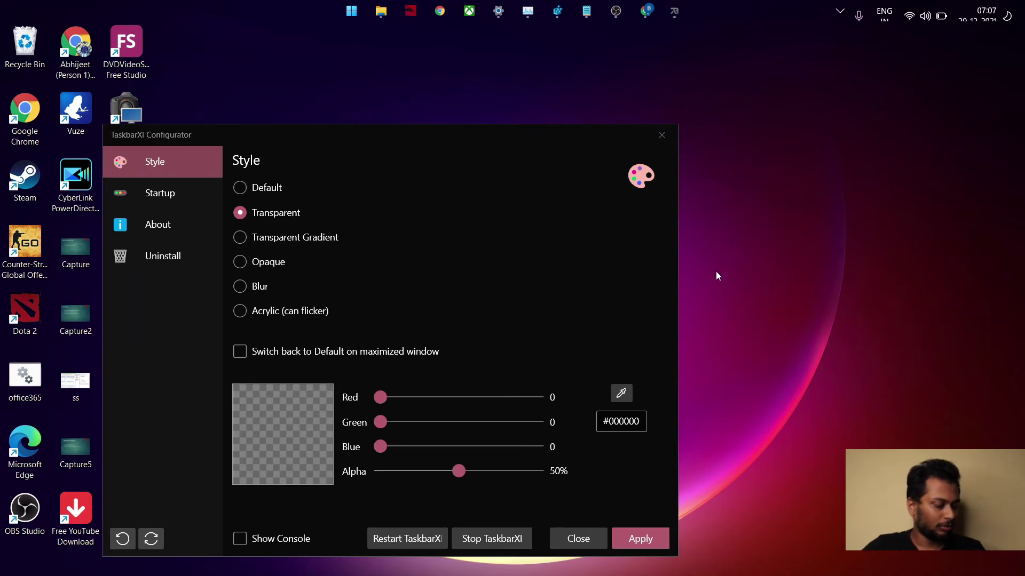
pyautogui.press('super+d')
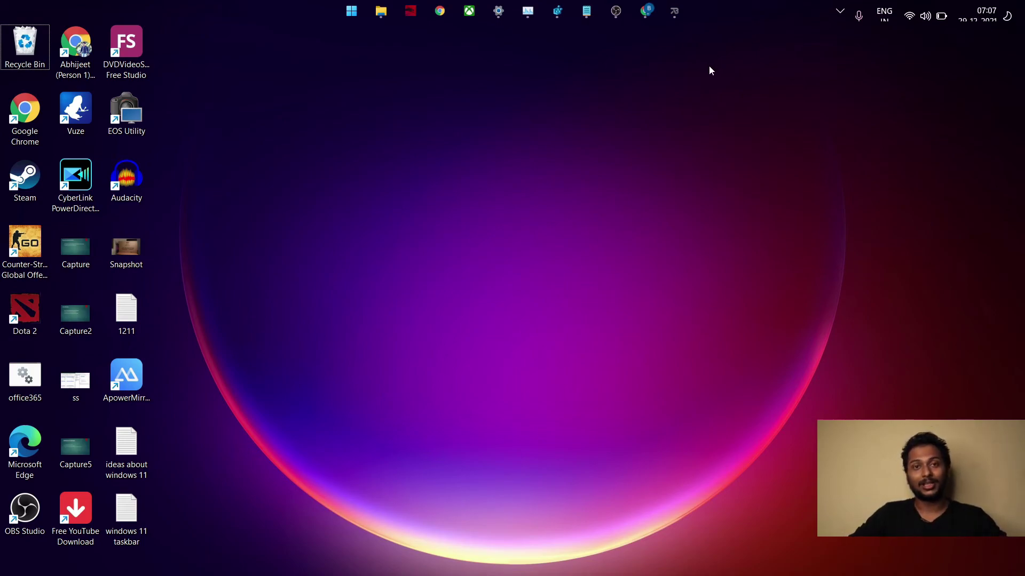
# Reopen TaskbarXI Configurator, uninstall TaskbarXI with confirmation, and minimize the Release folder window
pyautogui.click(674, 10)
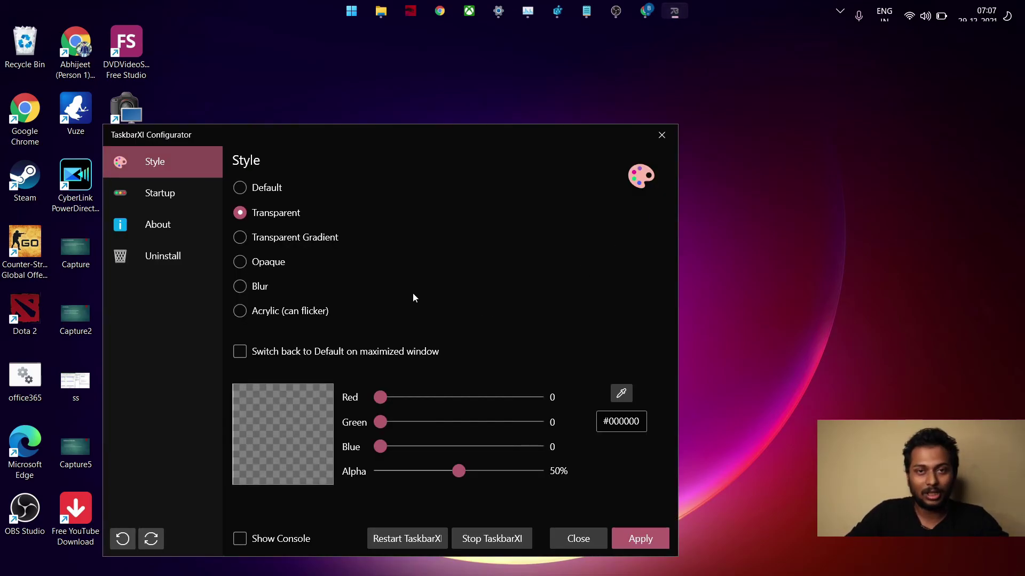
pyautogui.click(166, 260)
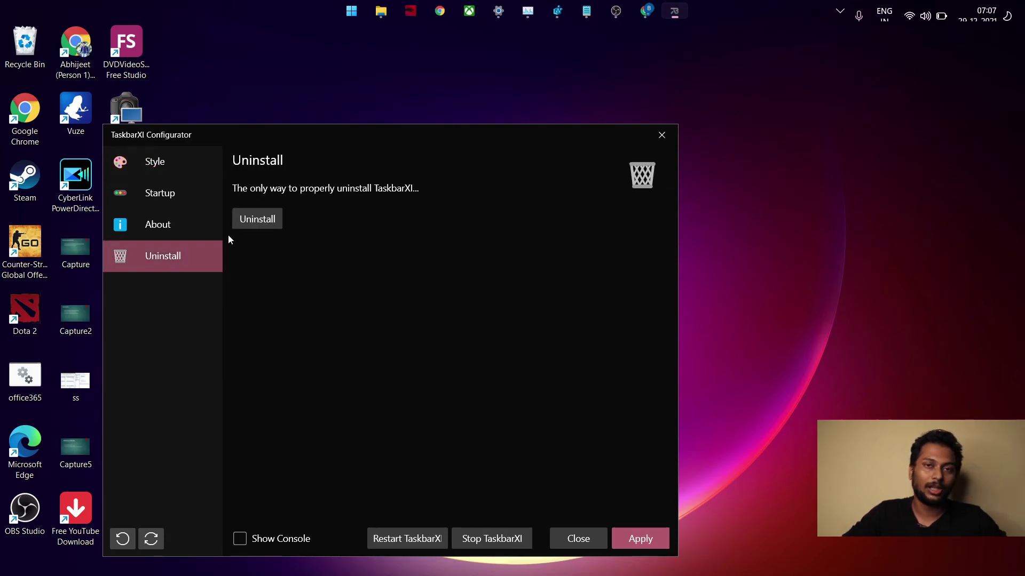
pyautogui.click(262, 224)
pyautogui.click(346, 388)
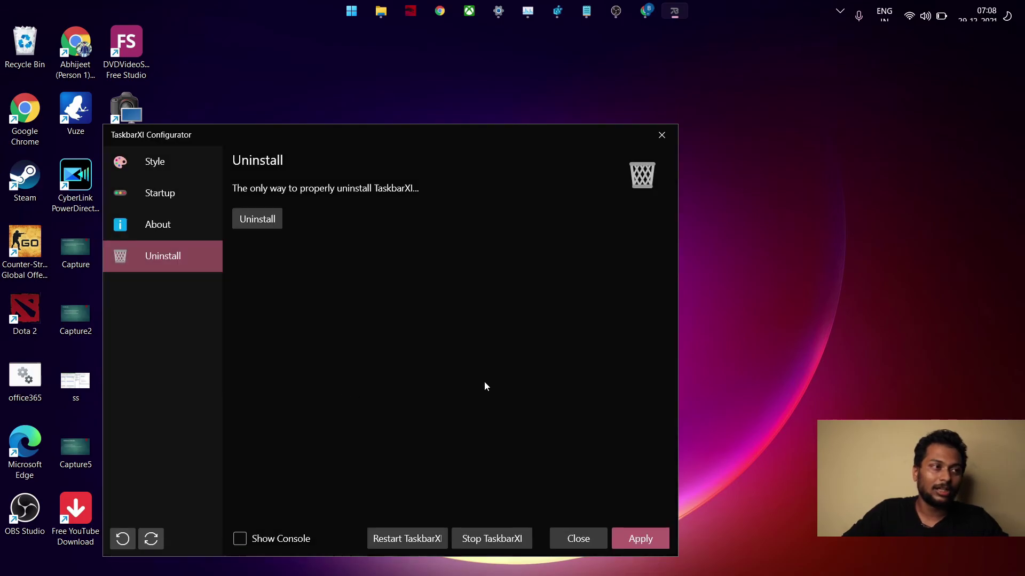
pyautogui.click(457, 391)
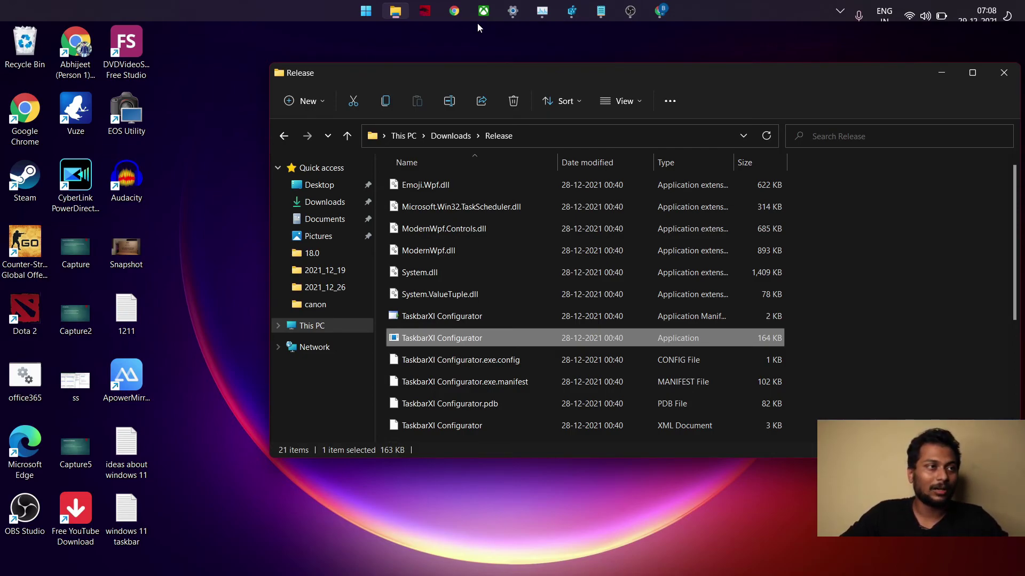
pyautogui.click(944, 78)
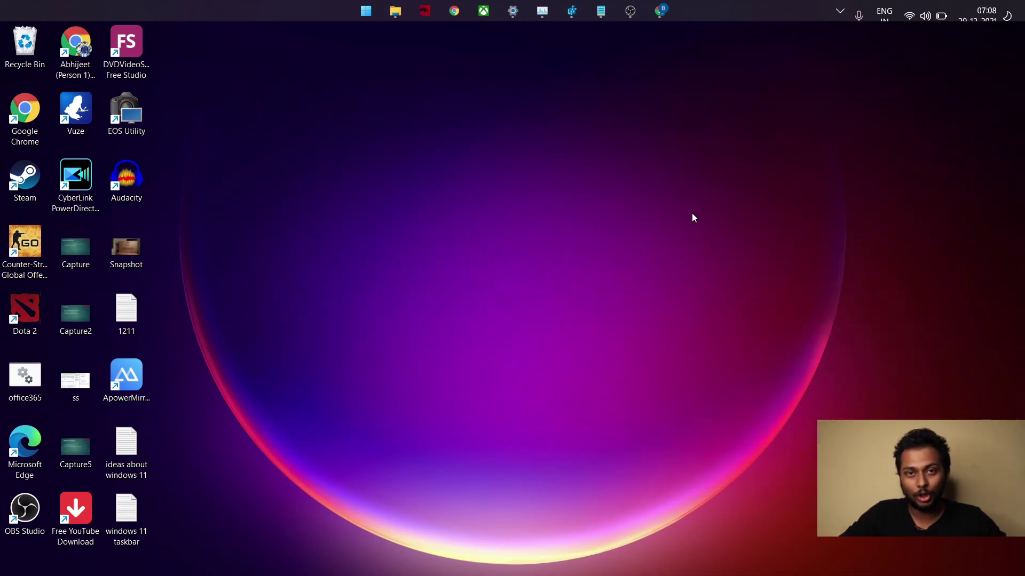